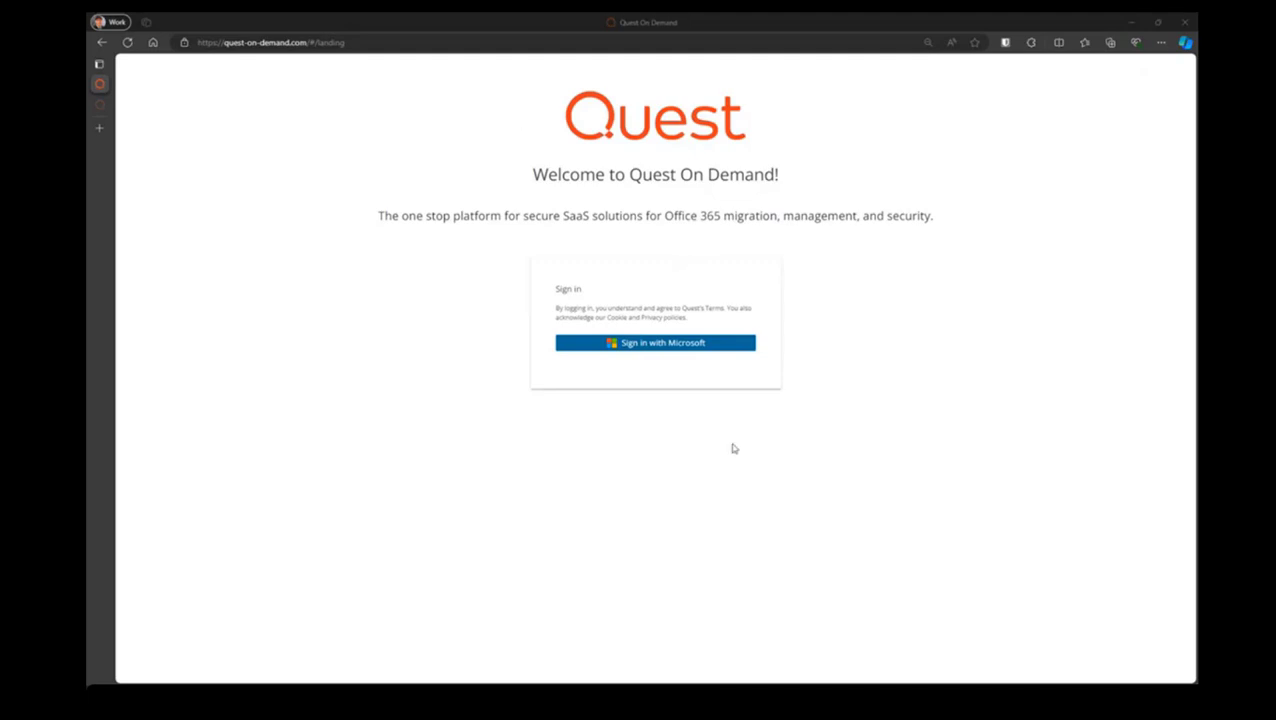
Sign in to Quest On Demand with the second listed Microsoft account, entering the account password
left_click(671, 345)
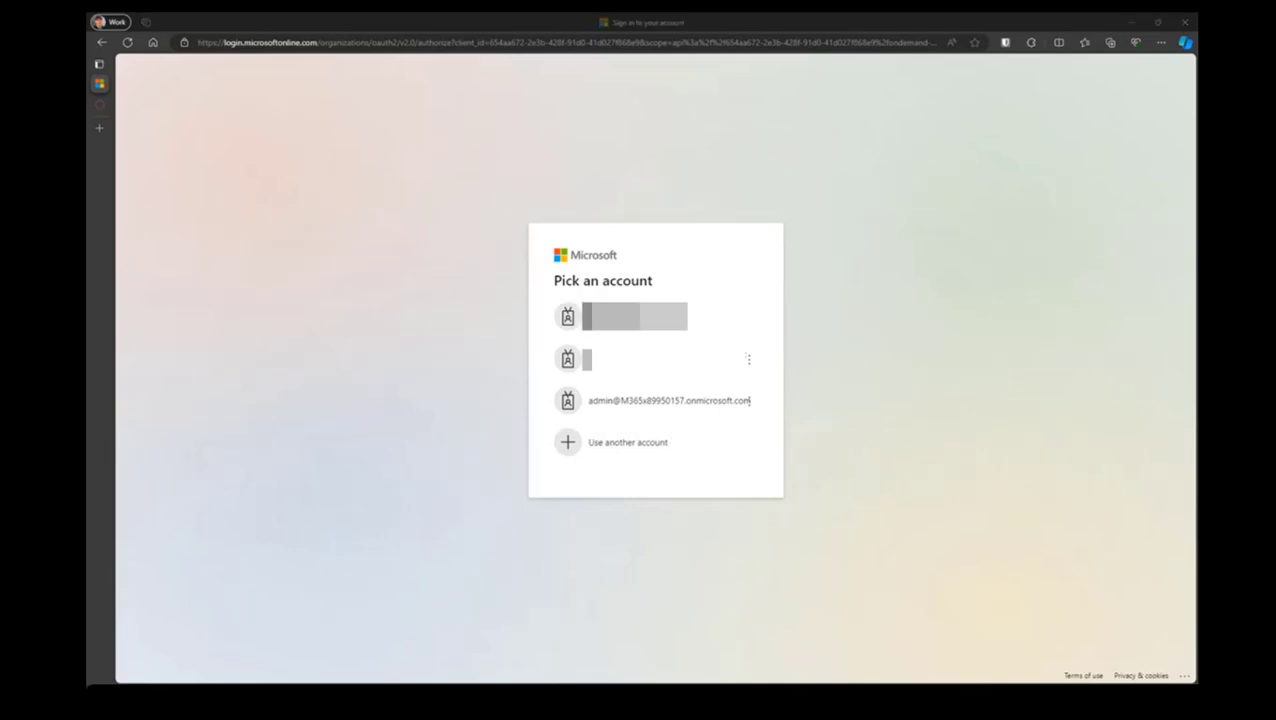
left_click(632, 370)
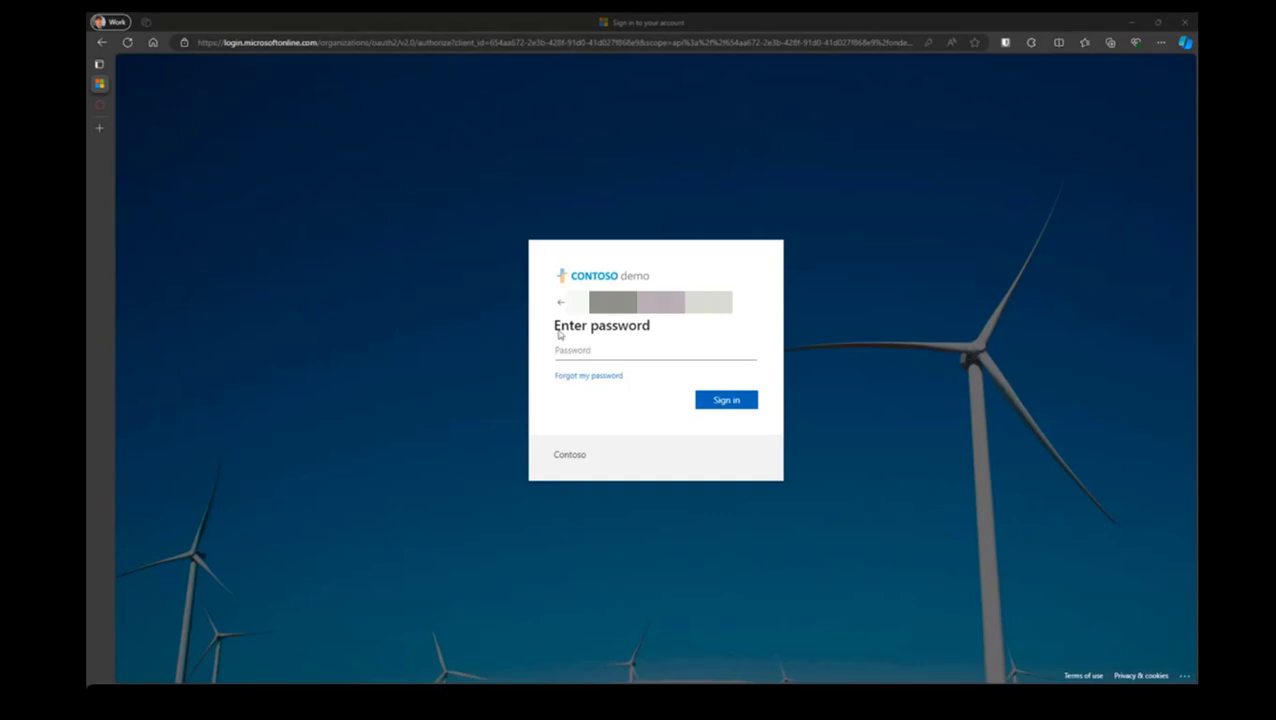
right_click(598, 356)
left_click(651, 487)
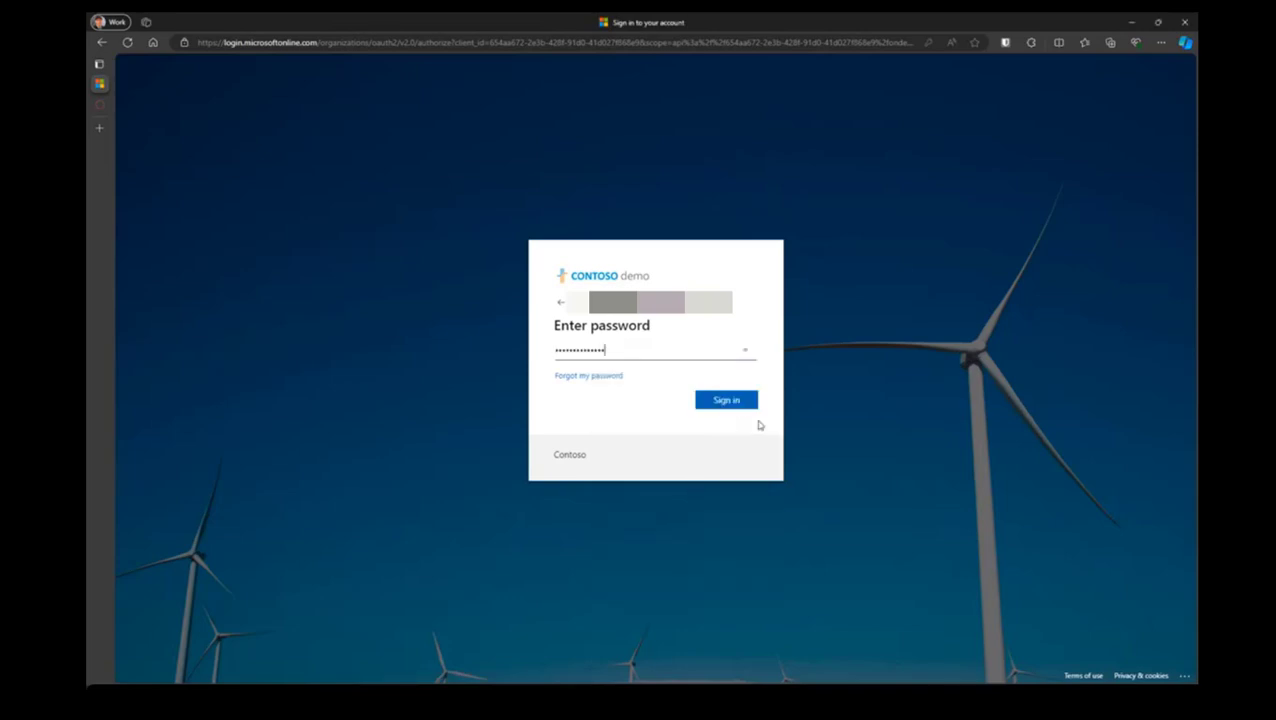
left_click(752, 401)
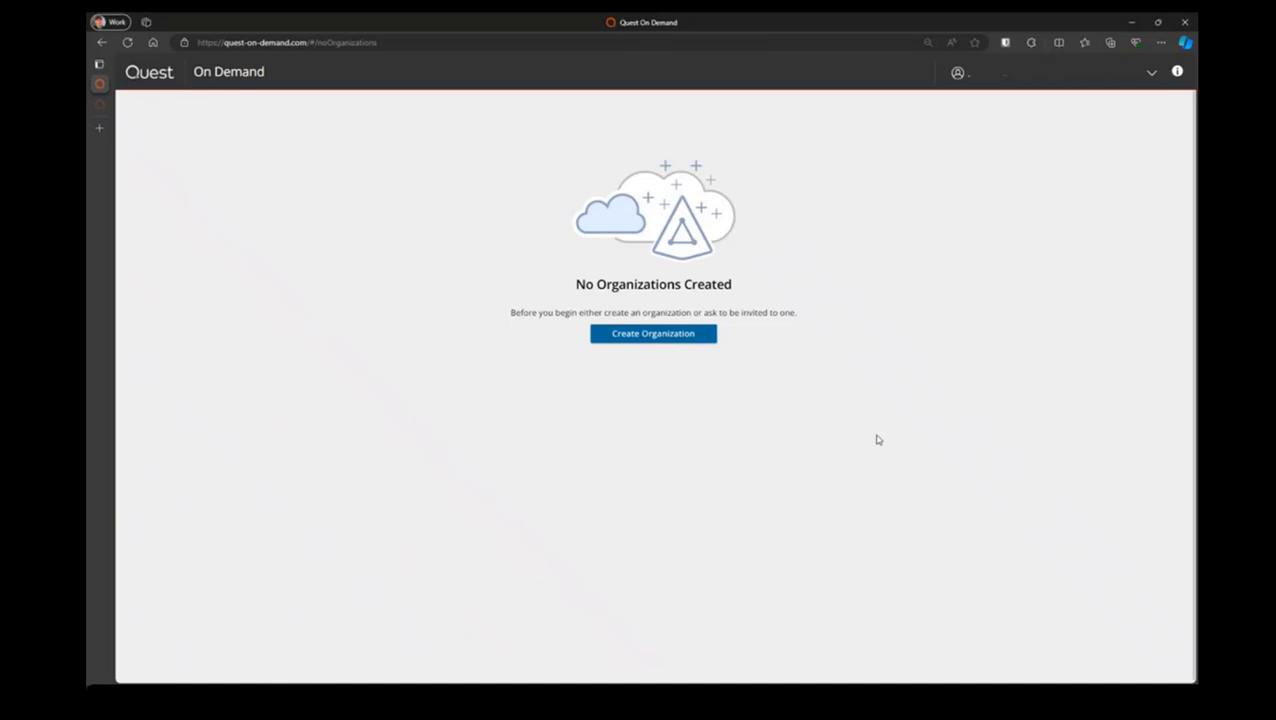
Create an organization named ABC Prod, keeping US as its deployment region
left_click(637, 335)
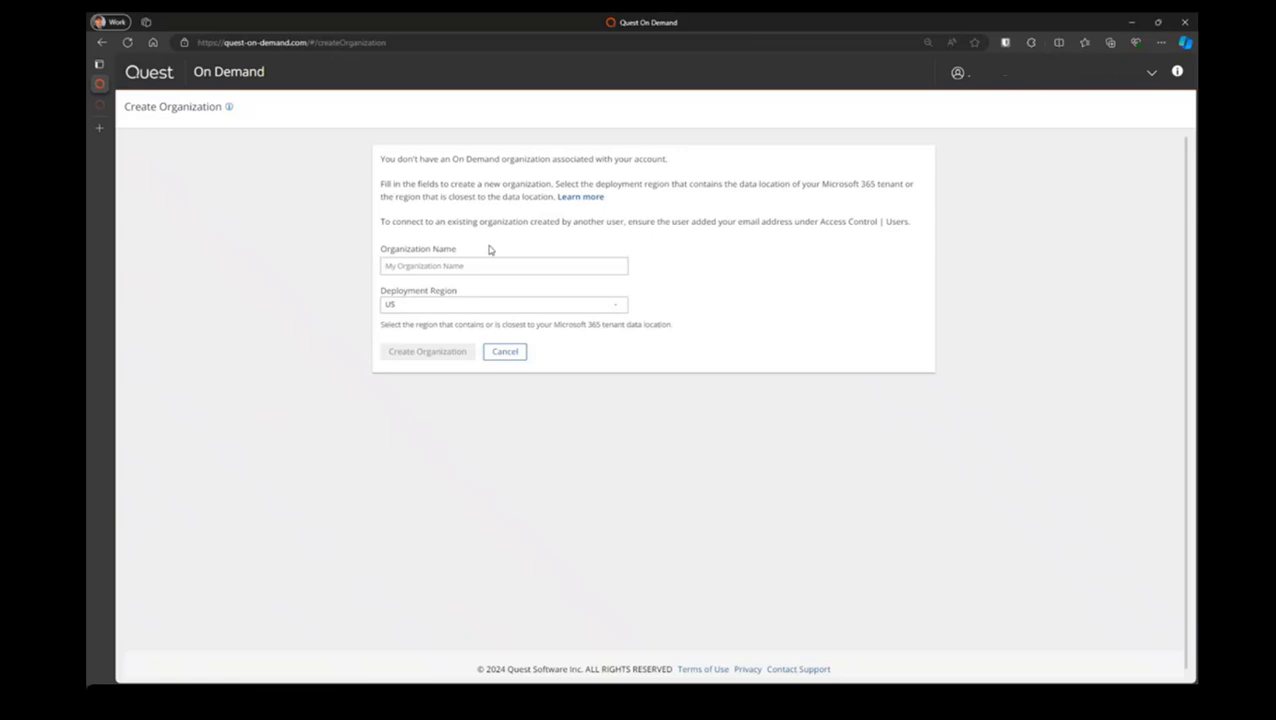
left_click(454, 264)
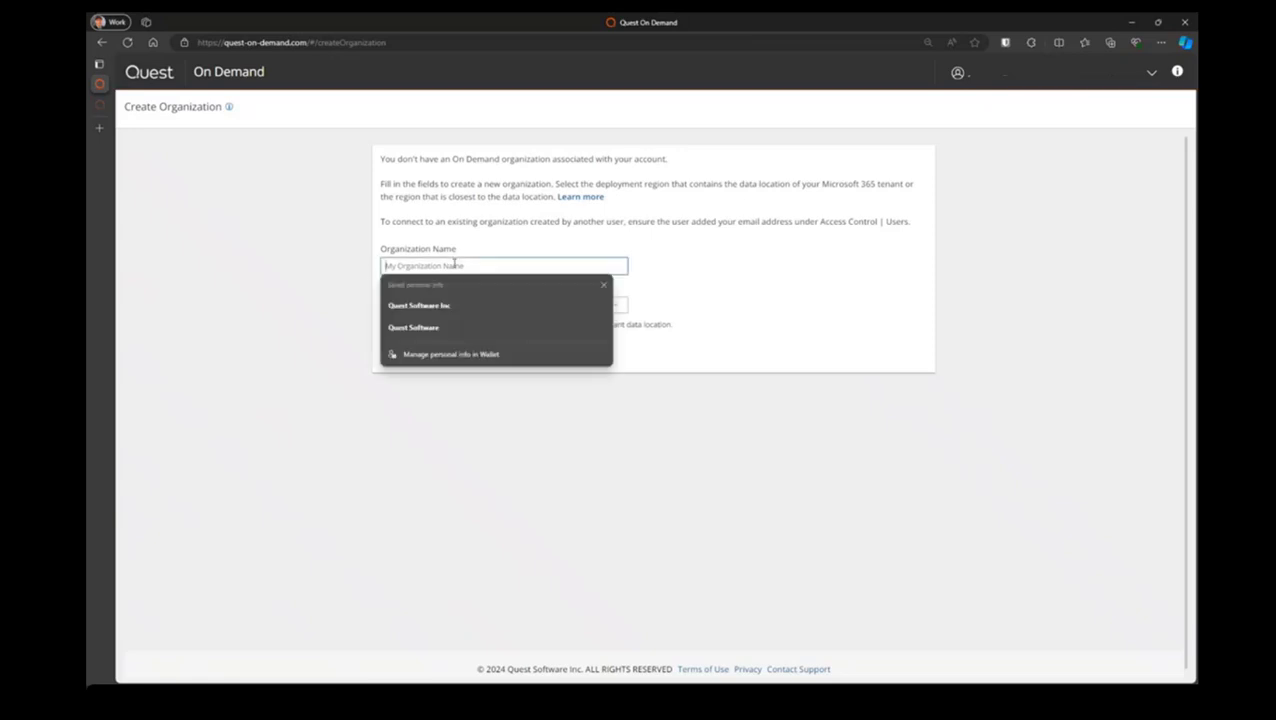
left_click(773, 305)
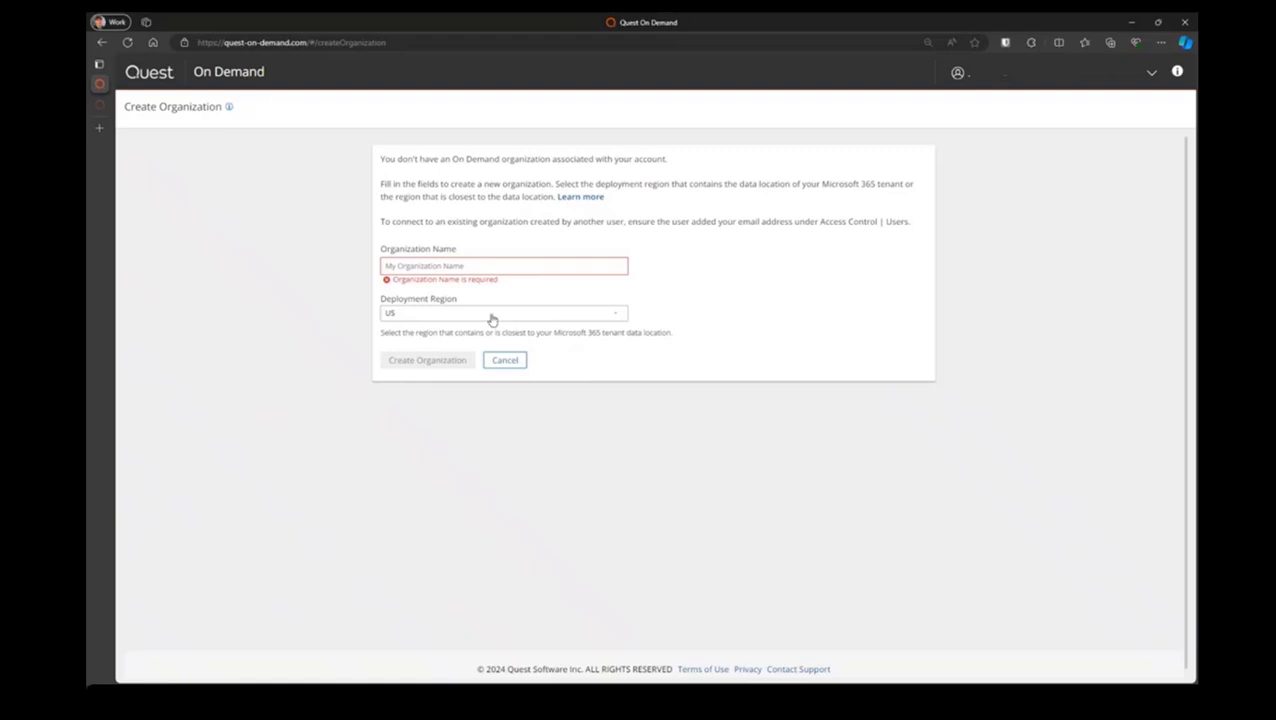
left_click(518, 264)
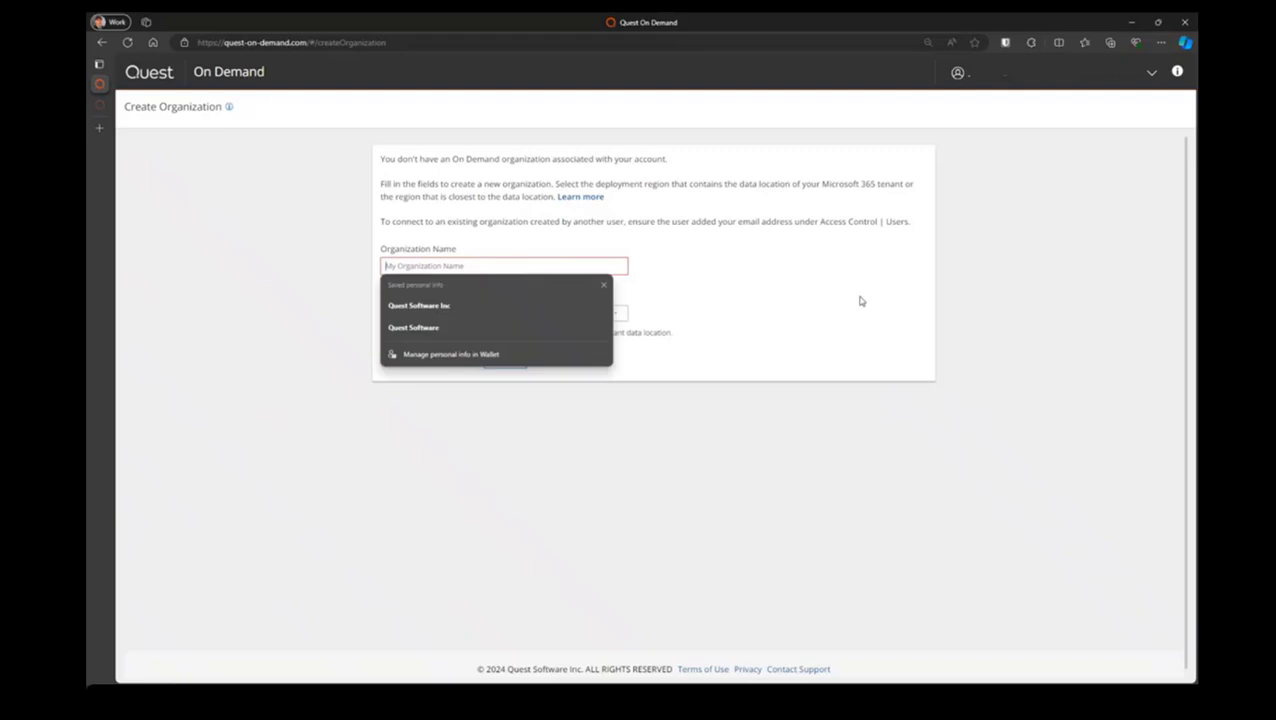
type("ABC Prod")
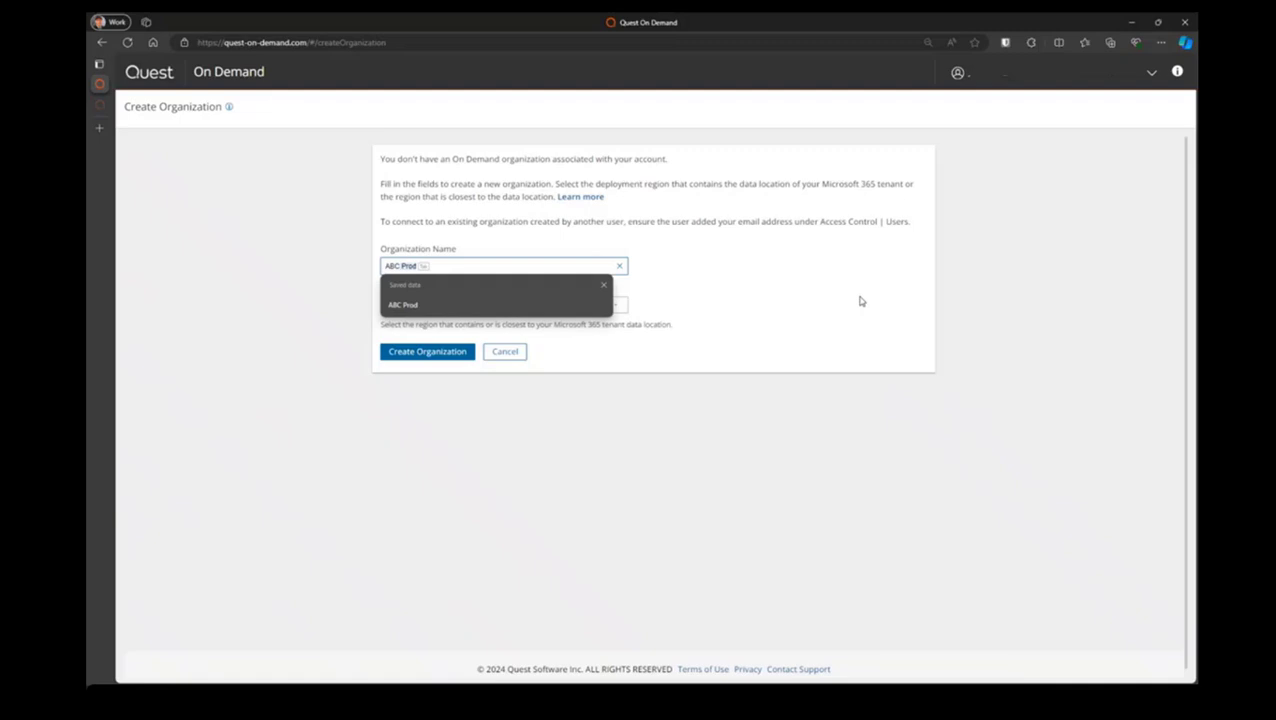
key("Tab")
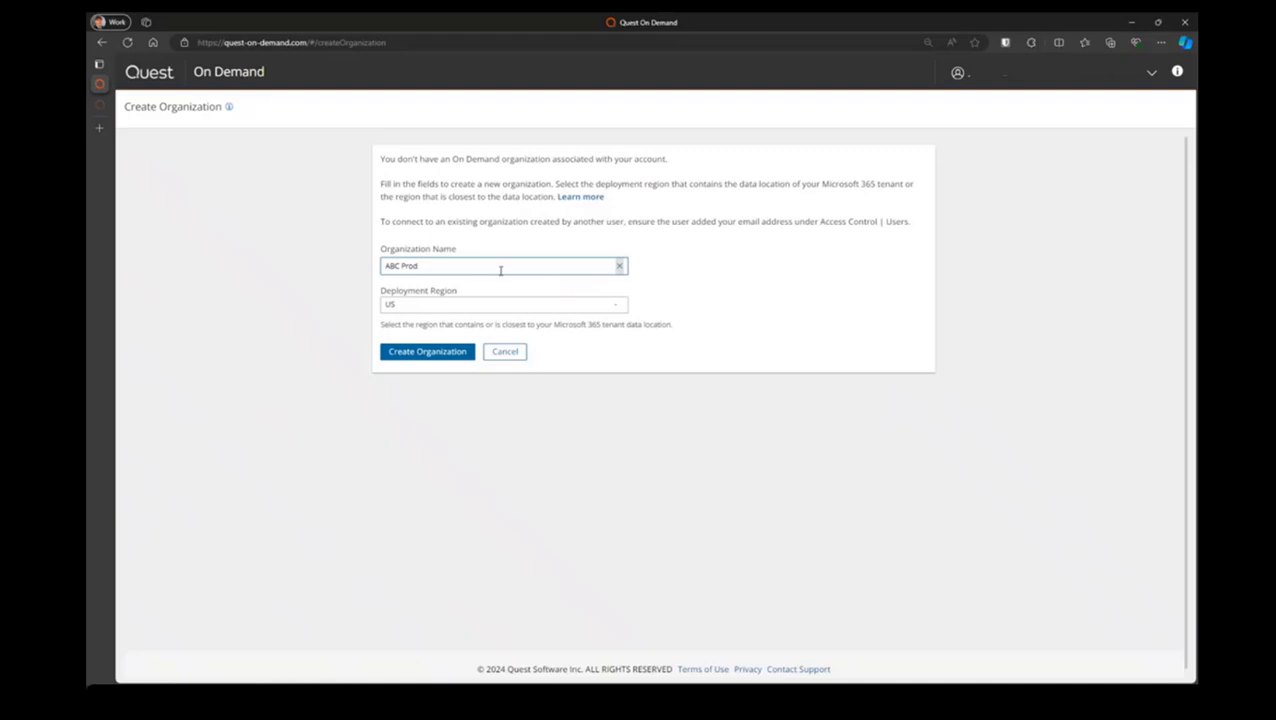
left_click(552, 305)
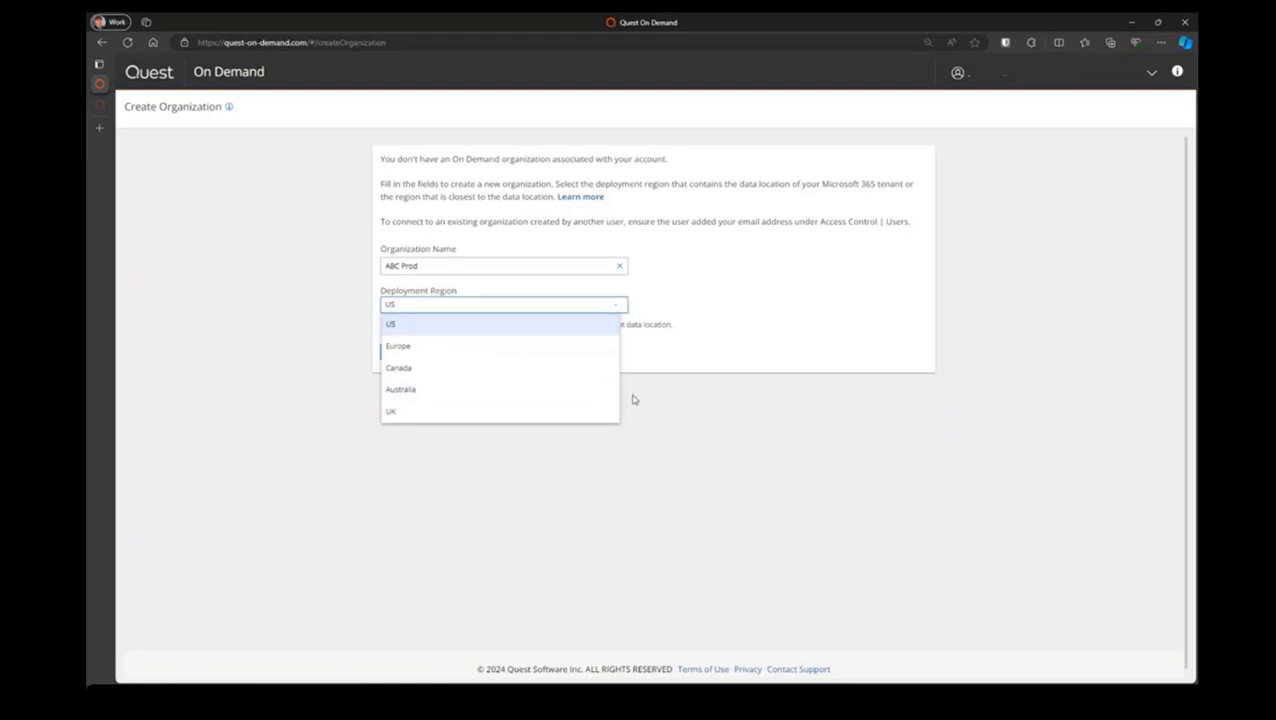
left_click(705, 457)
left_click(441, 354)
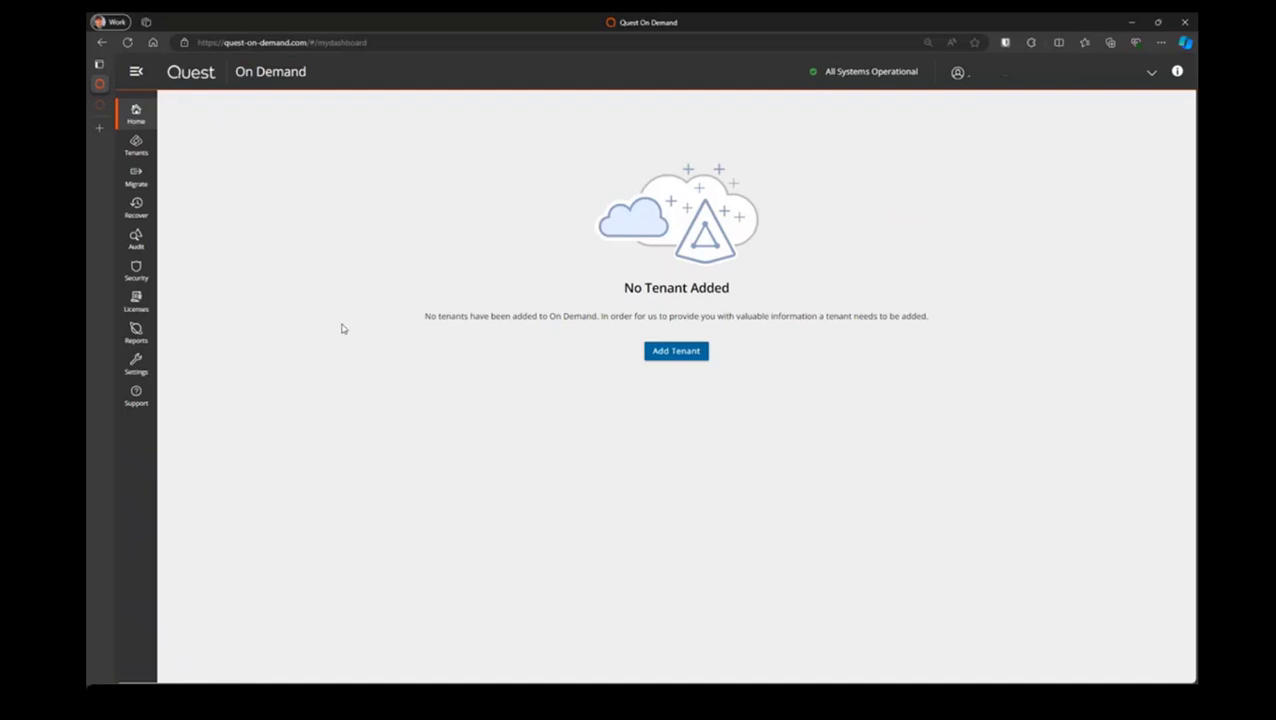
View the Security dashboard for the new organization
left_click(135, 273)
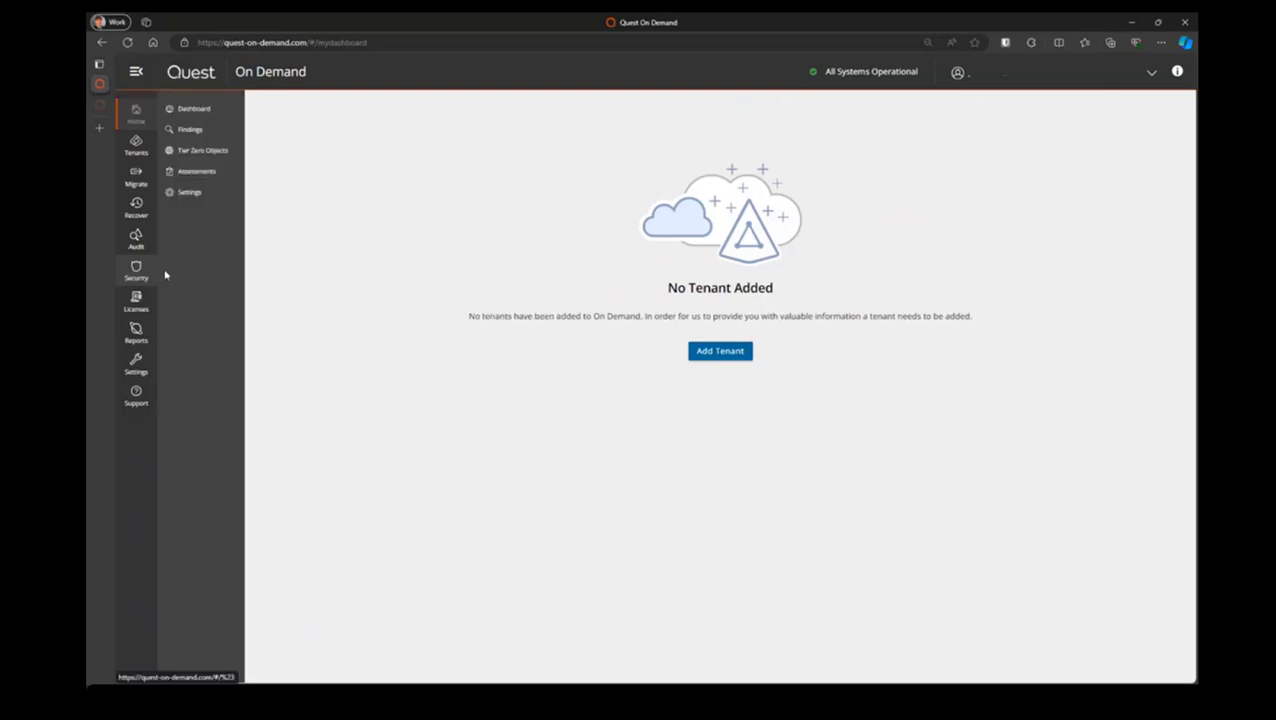
left_click(198, 112)
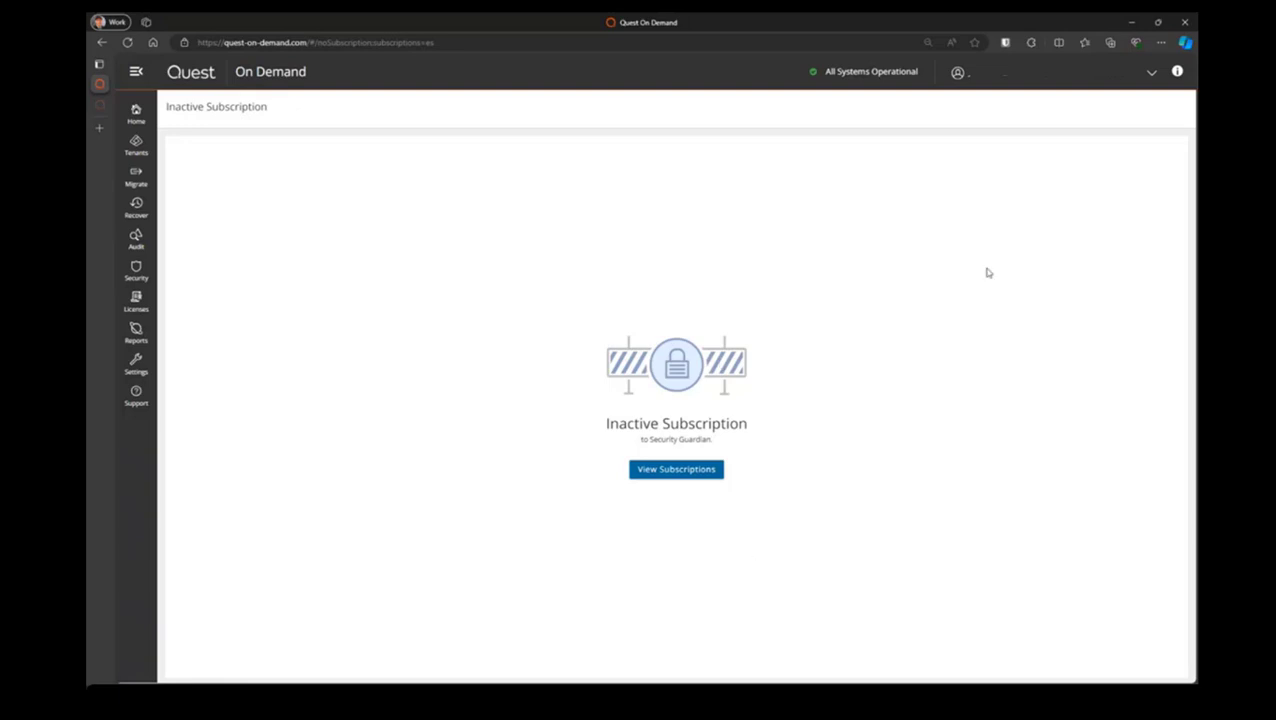
Open the ABC Prod organization's settings and copy its organization ID to the clipboard
left_click(1088, 76)
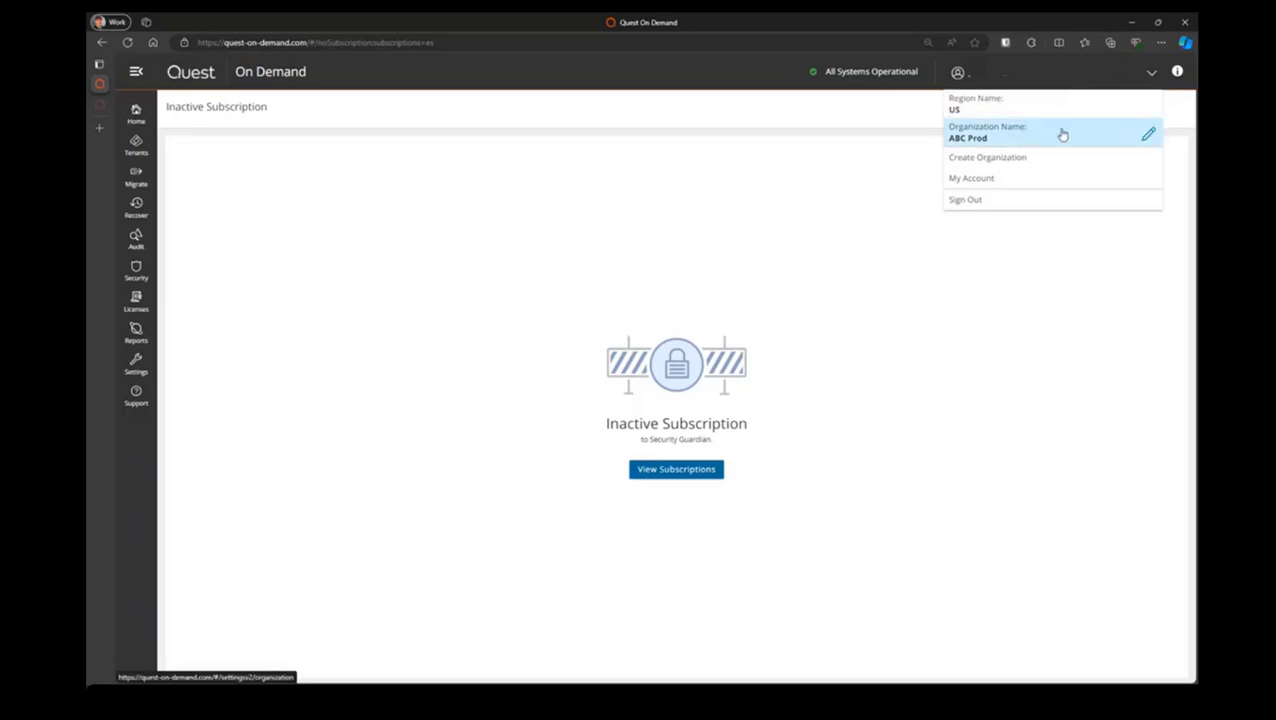
left_click(1147, 134)
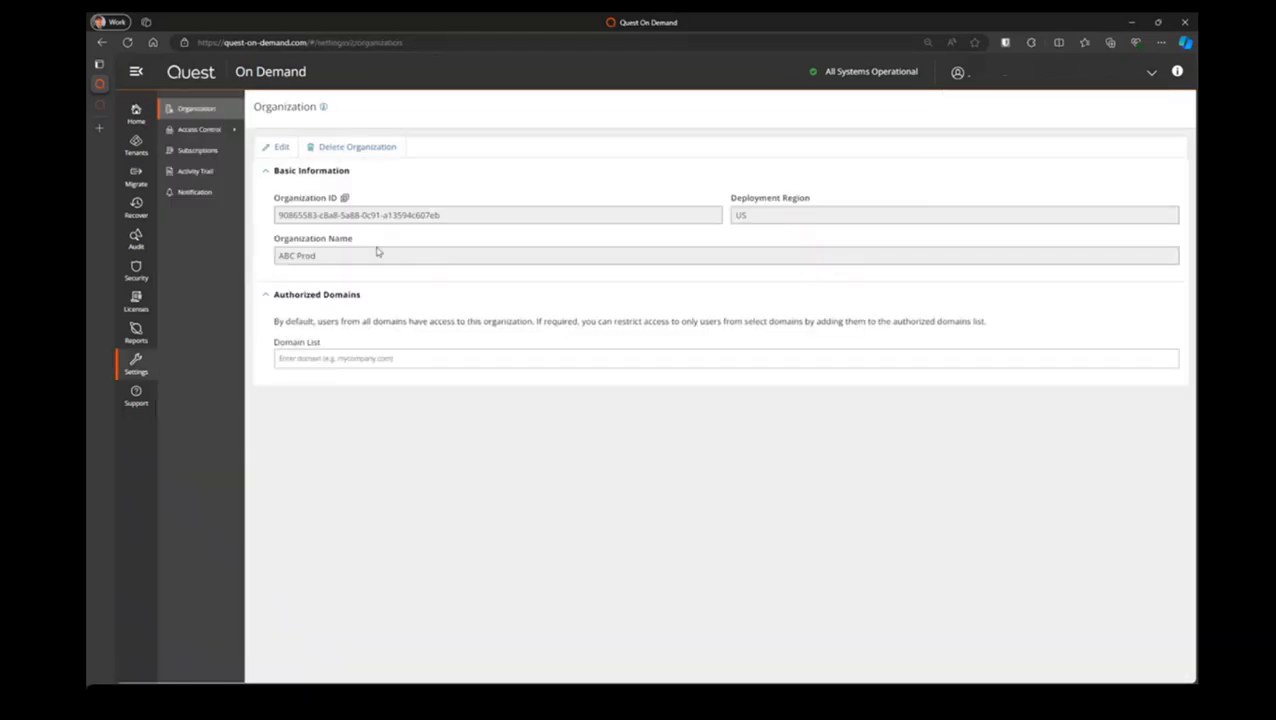
left_click(344, 197)
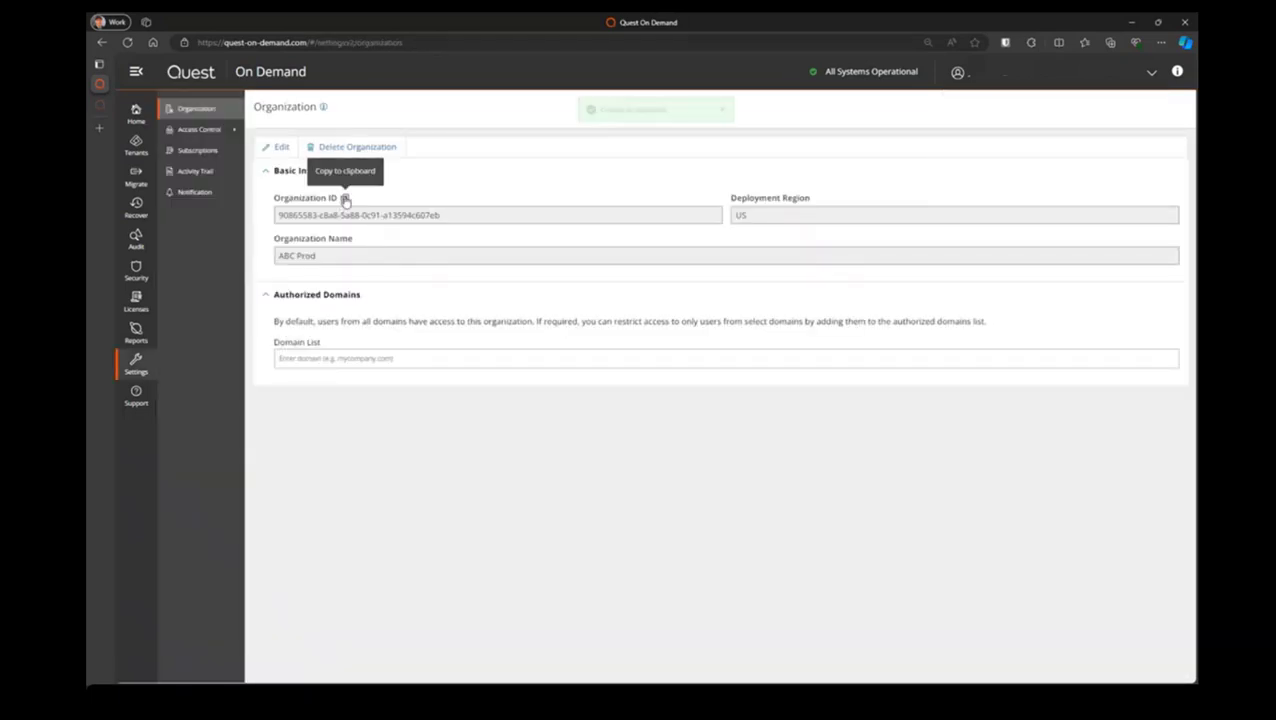
left_click(677, 295)
left_click(677, 295)
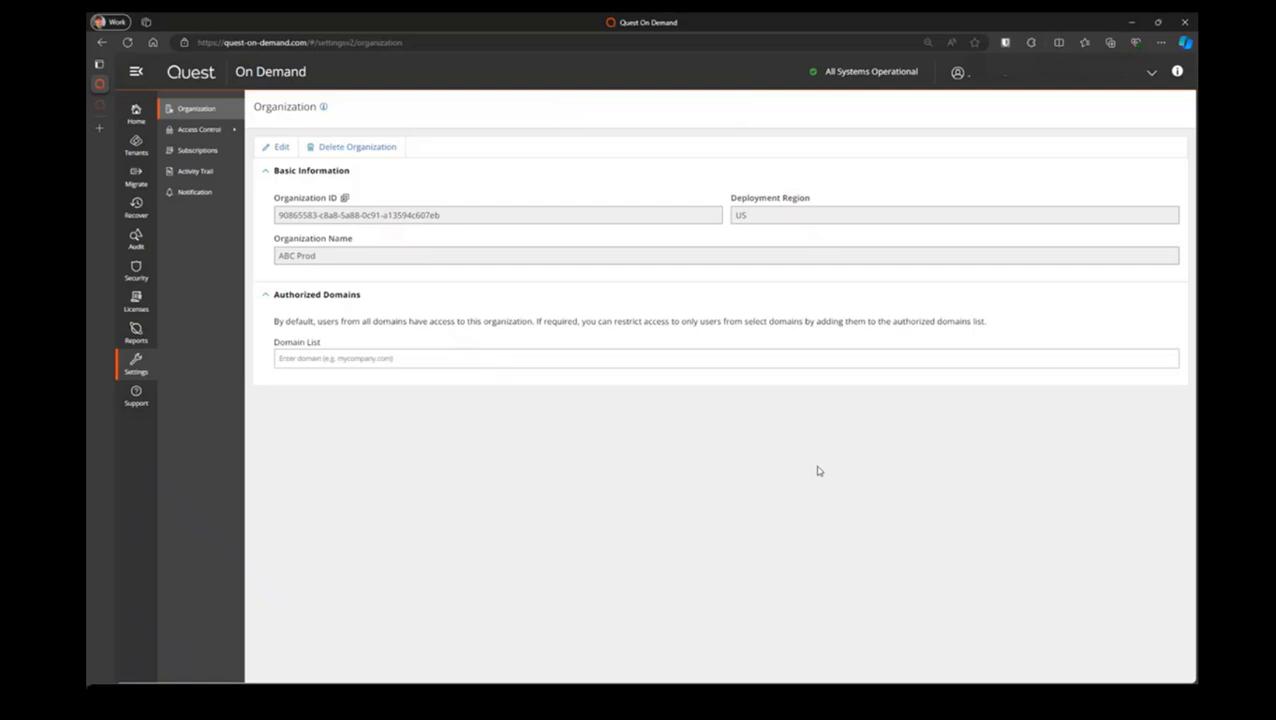
key("Tab")
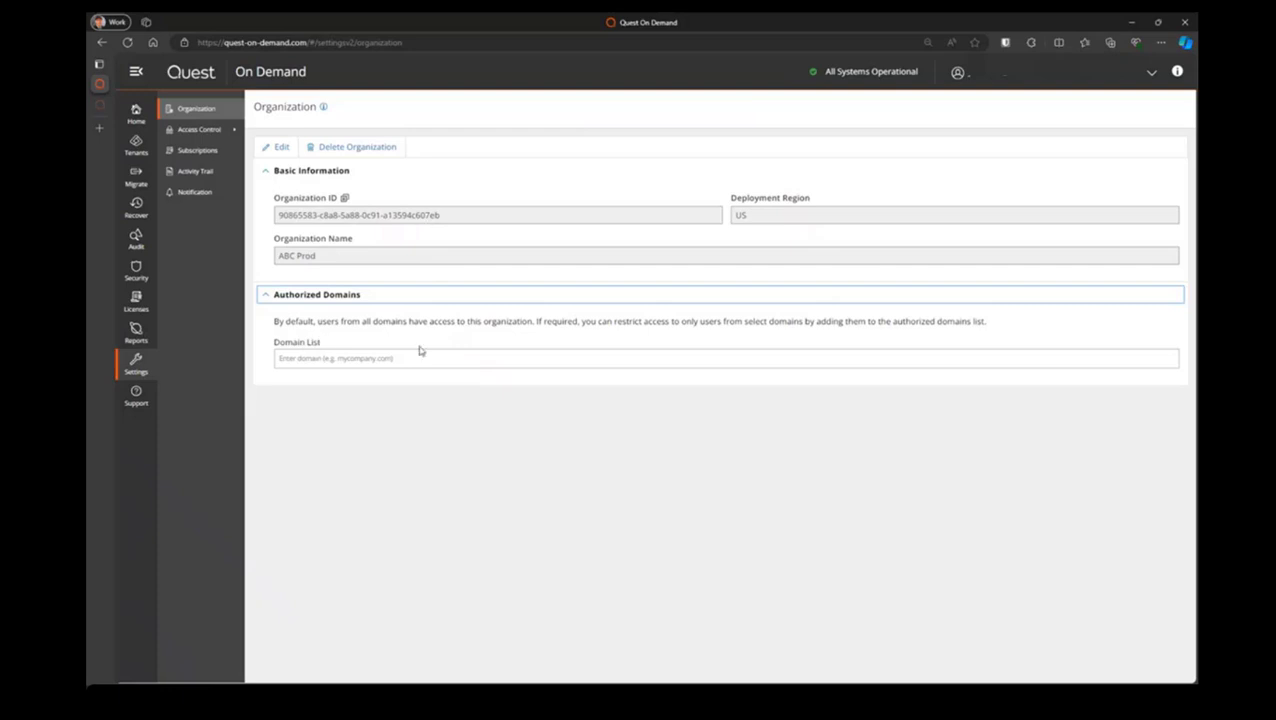
Open the Users page under the organization's access control settings
left_click(136, 272)
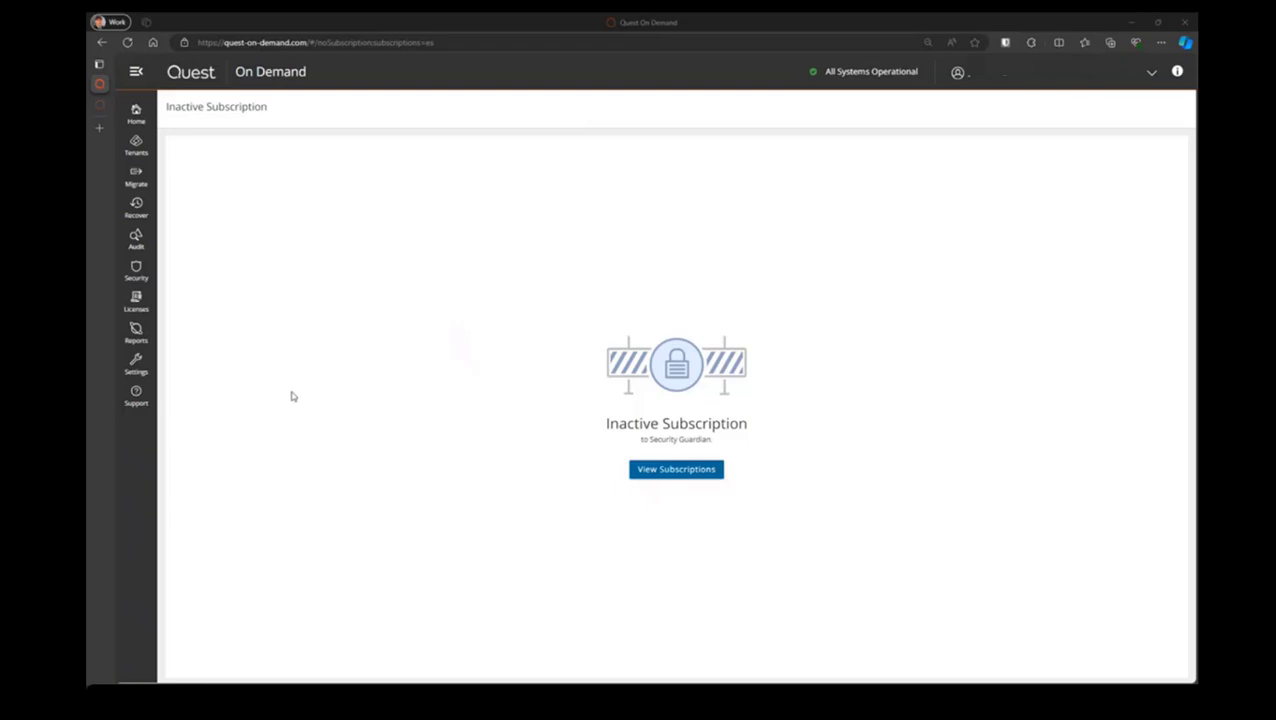
left_click(137, 370)
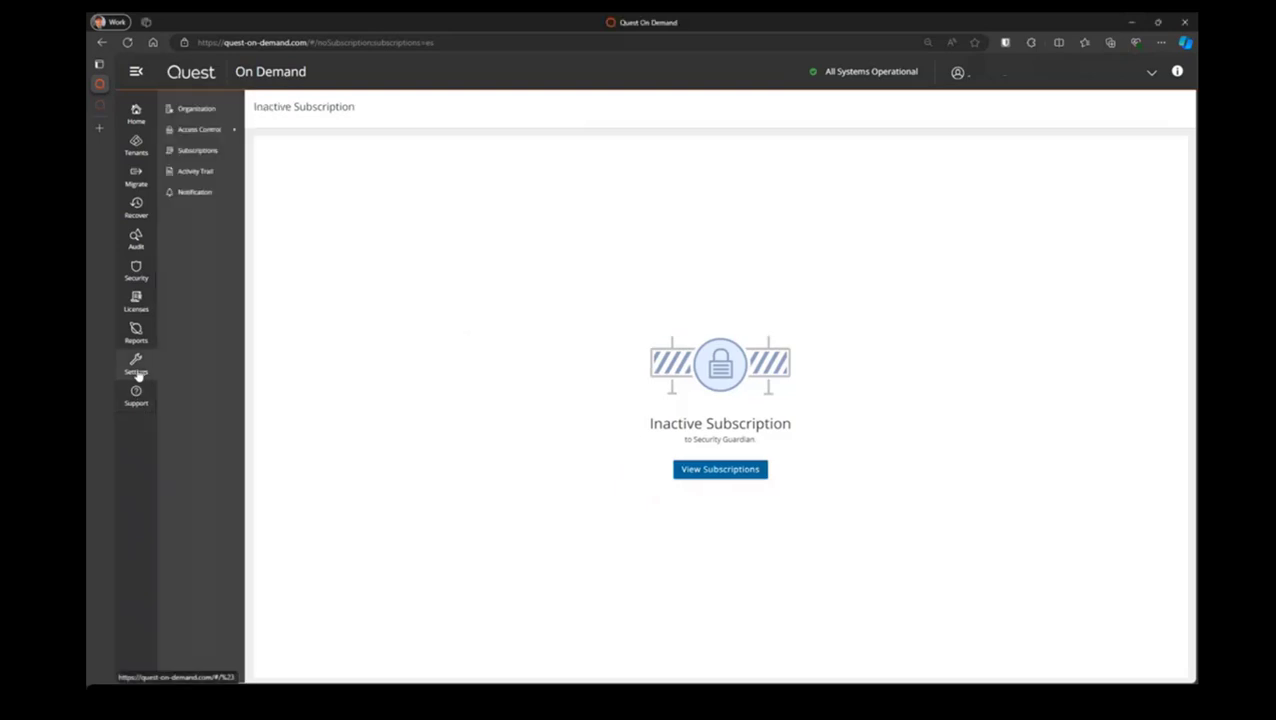
left_click(205, 130)
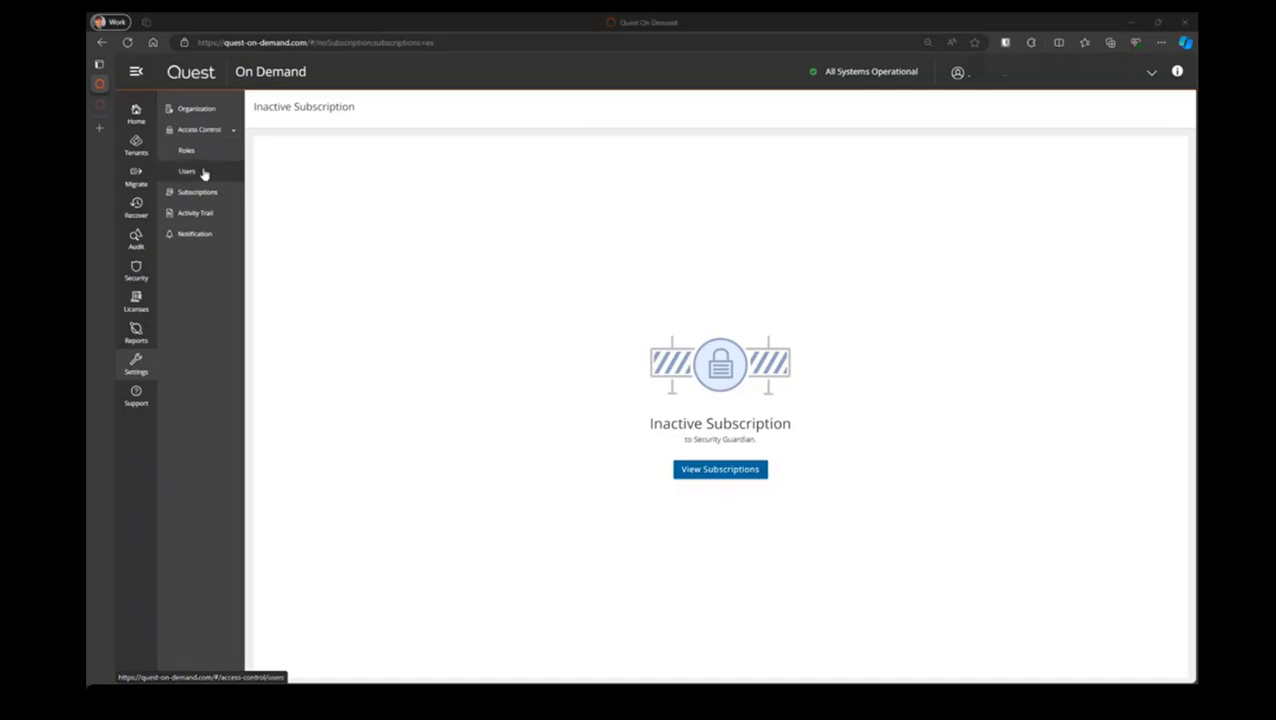
left_click(187, 171)
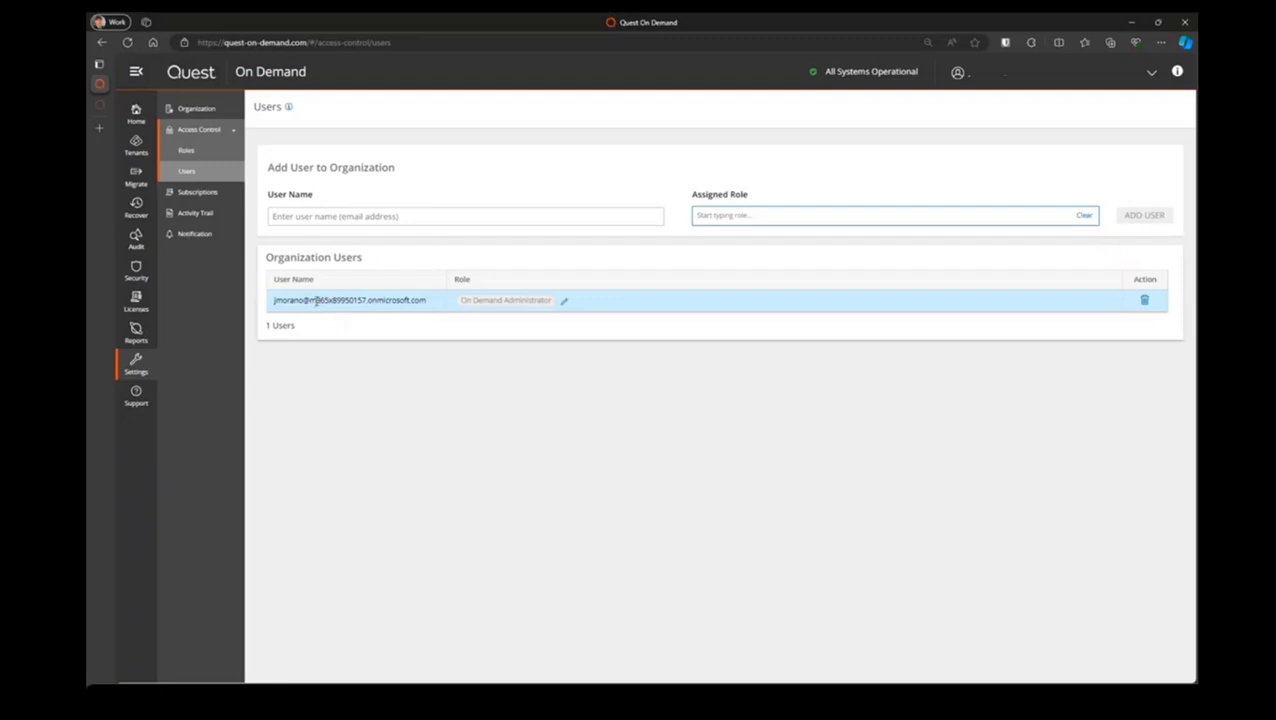
Copy the full domain part of the existing administrator's user name, without the @ sign
left_click_drag(316, 302, 426, 302)
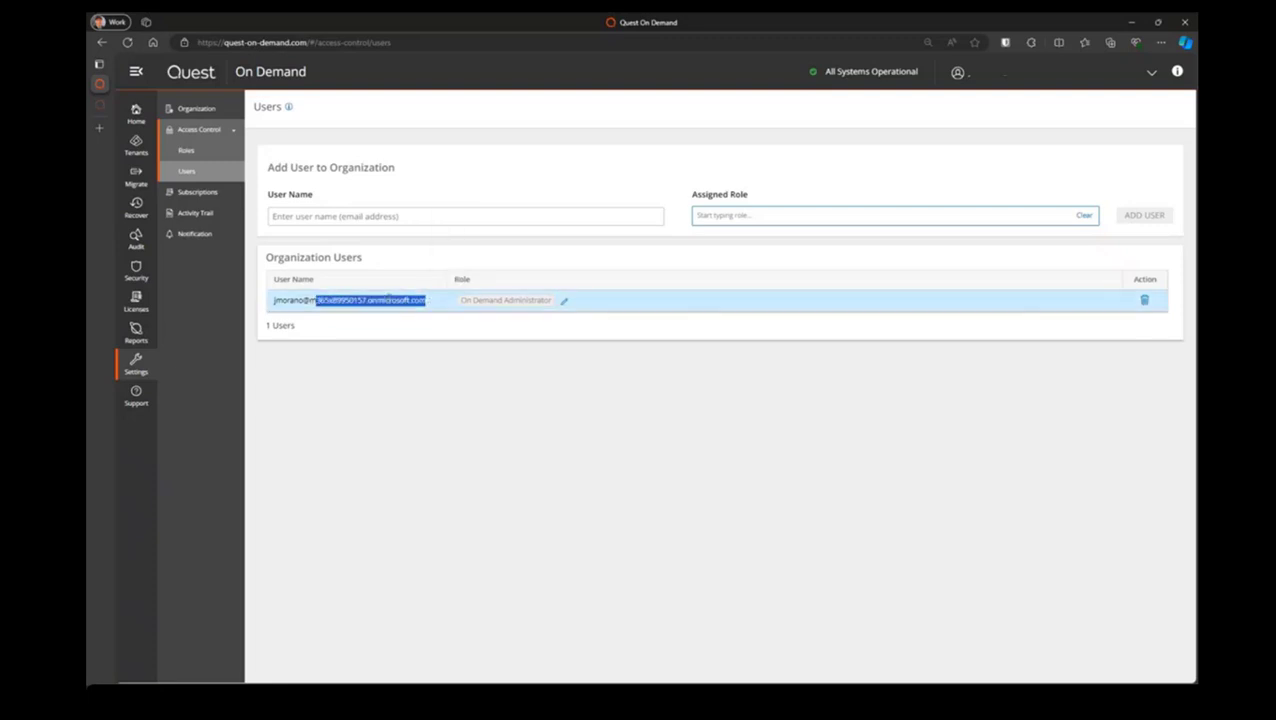
right_click(388, 300)
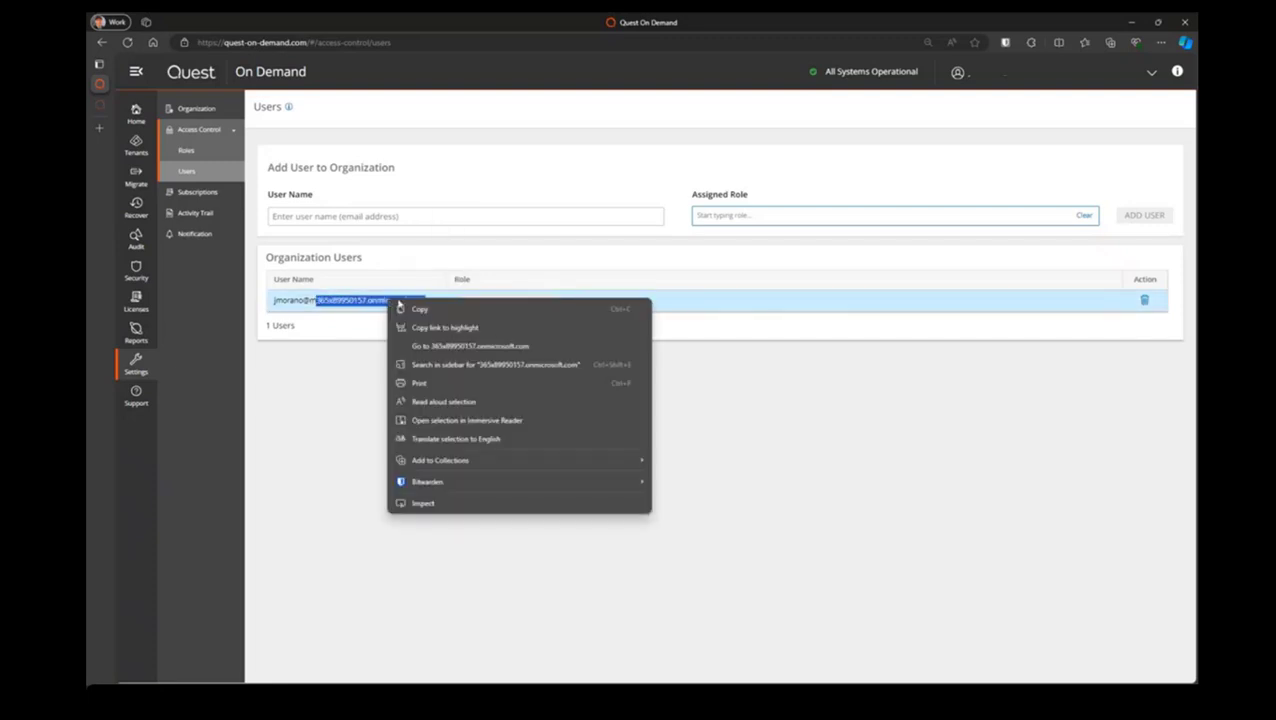
left_click(312, 301)
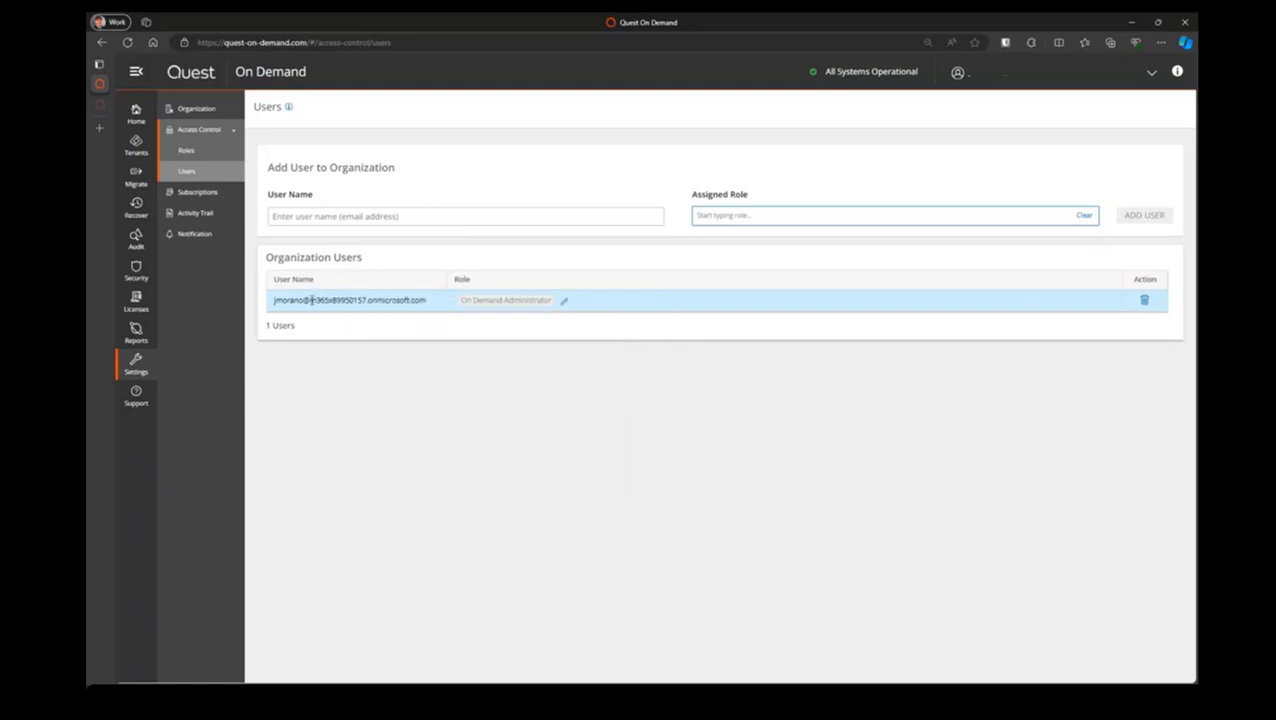
left_click_drag(310, 301, 427, 304)
right_click(407, 304)
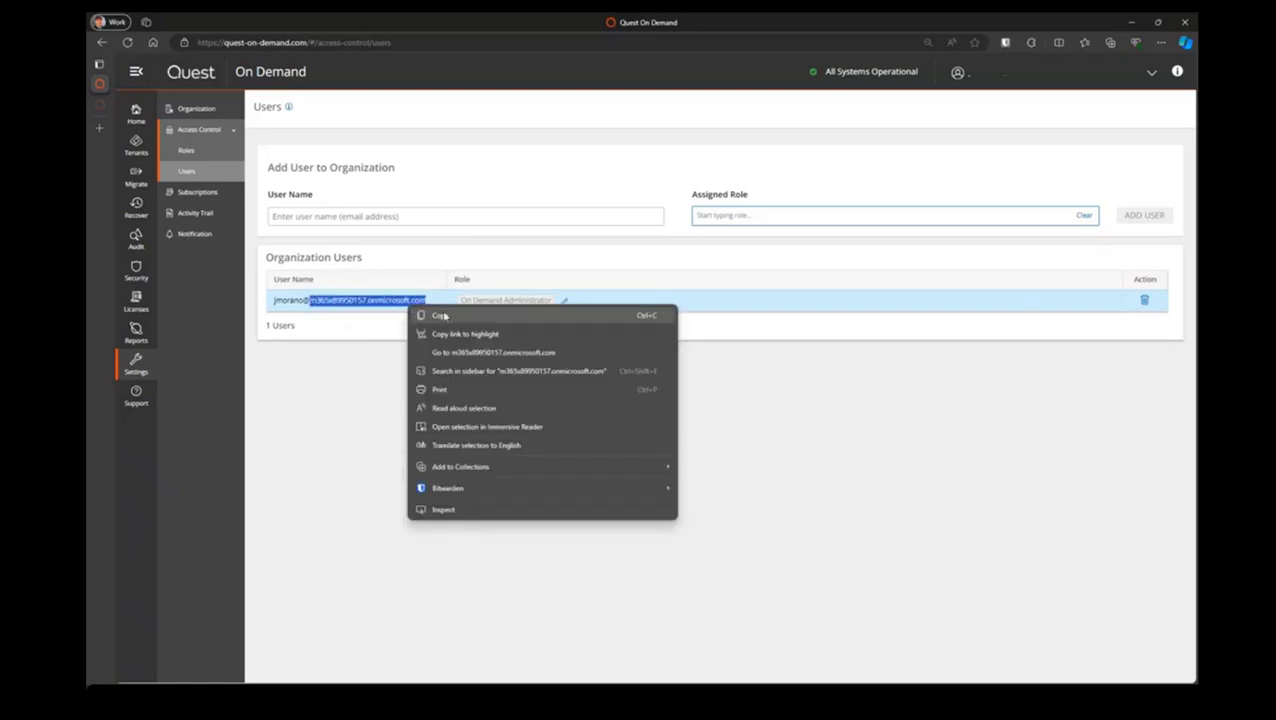
left_click(425, 312)
Enter the new user's e-mail address as the user name, completing it with the copied domain
left_click(367, 216)
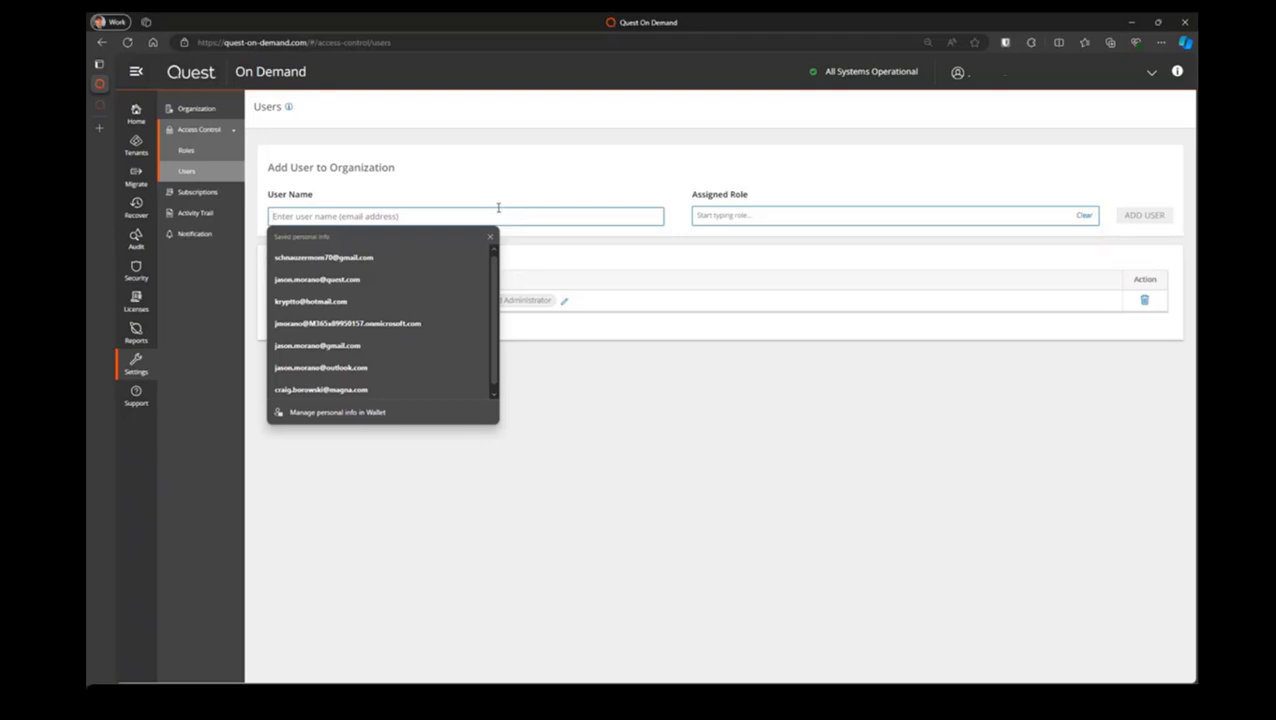
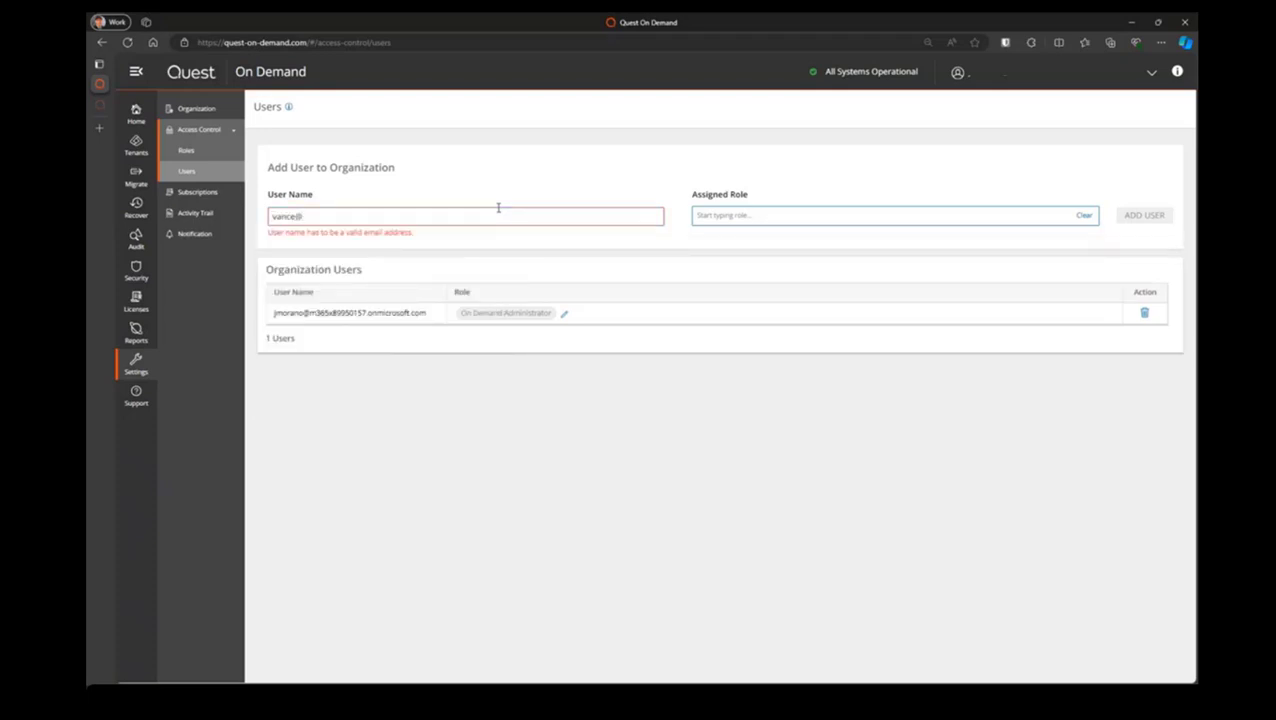
right_click(403, 212)
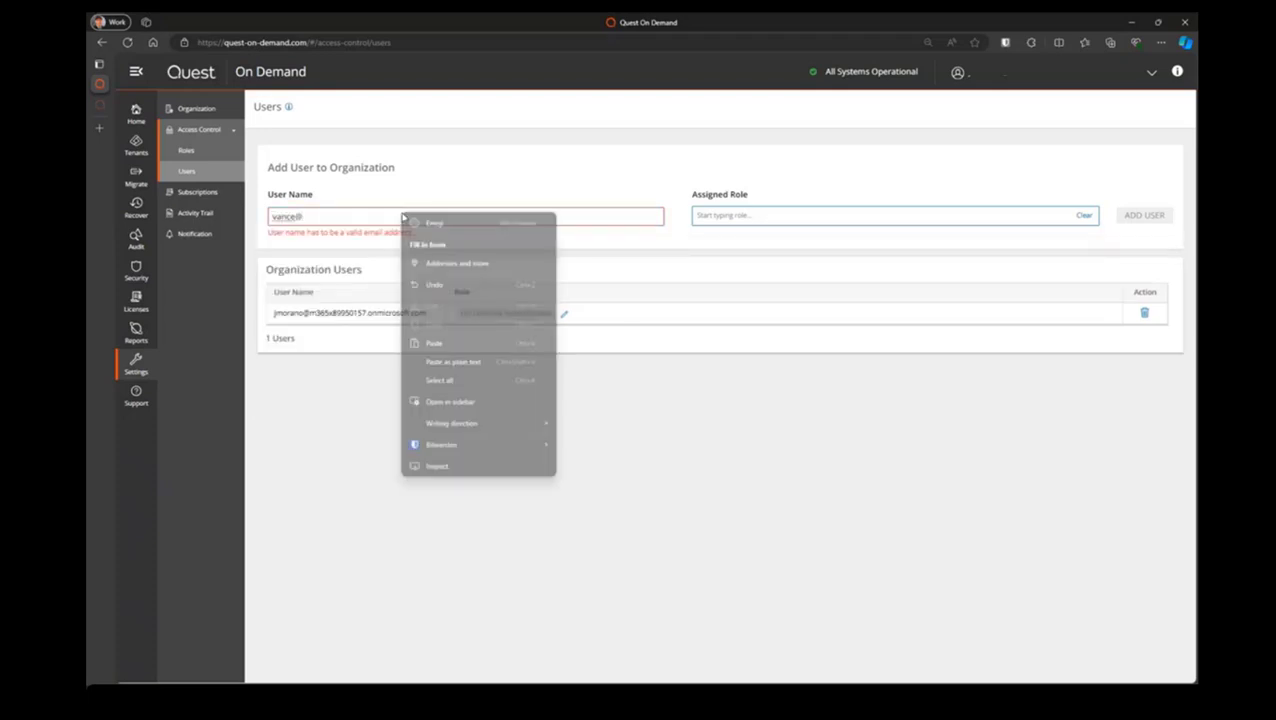
left_click(453, 361)
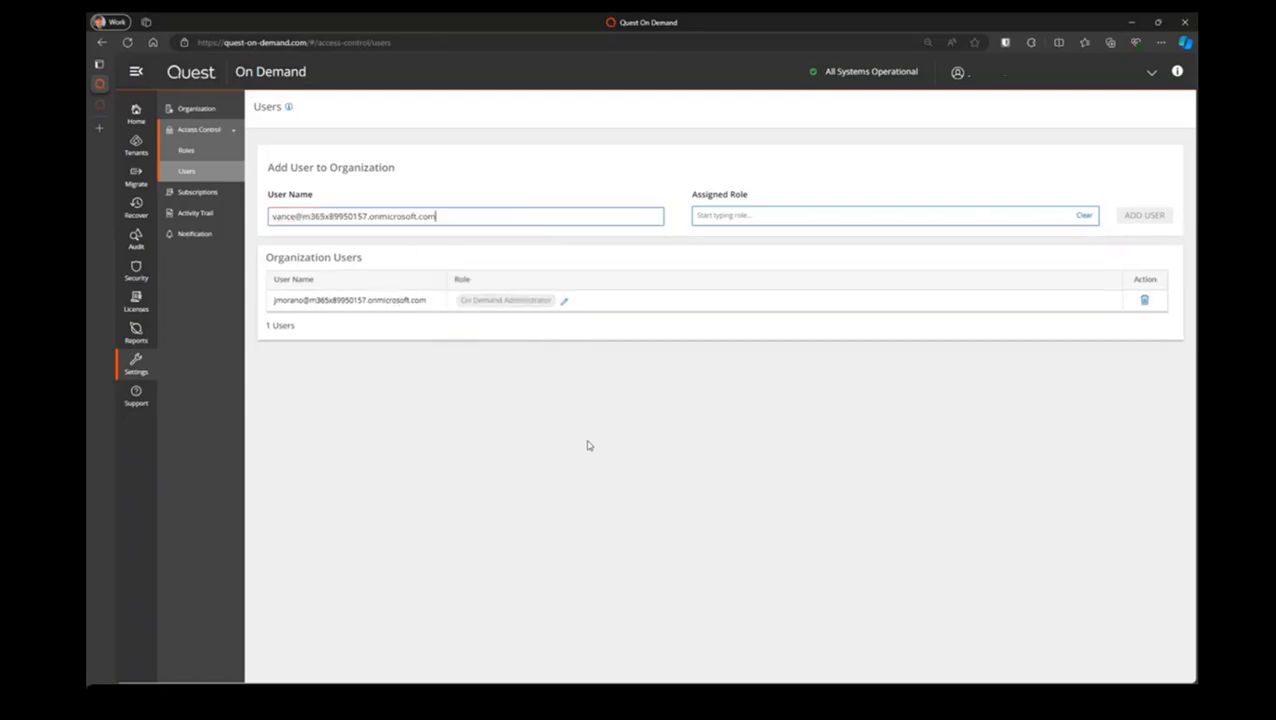
Assign the Security Guardian Administrator role to the new user and add the user to the organization
left_click(883, 213)
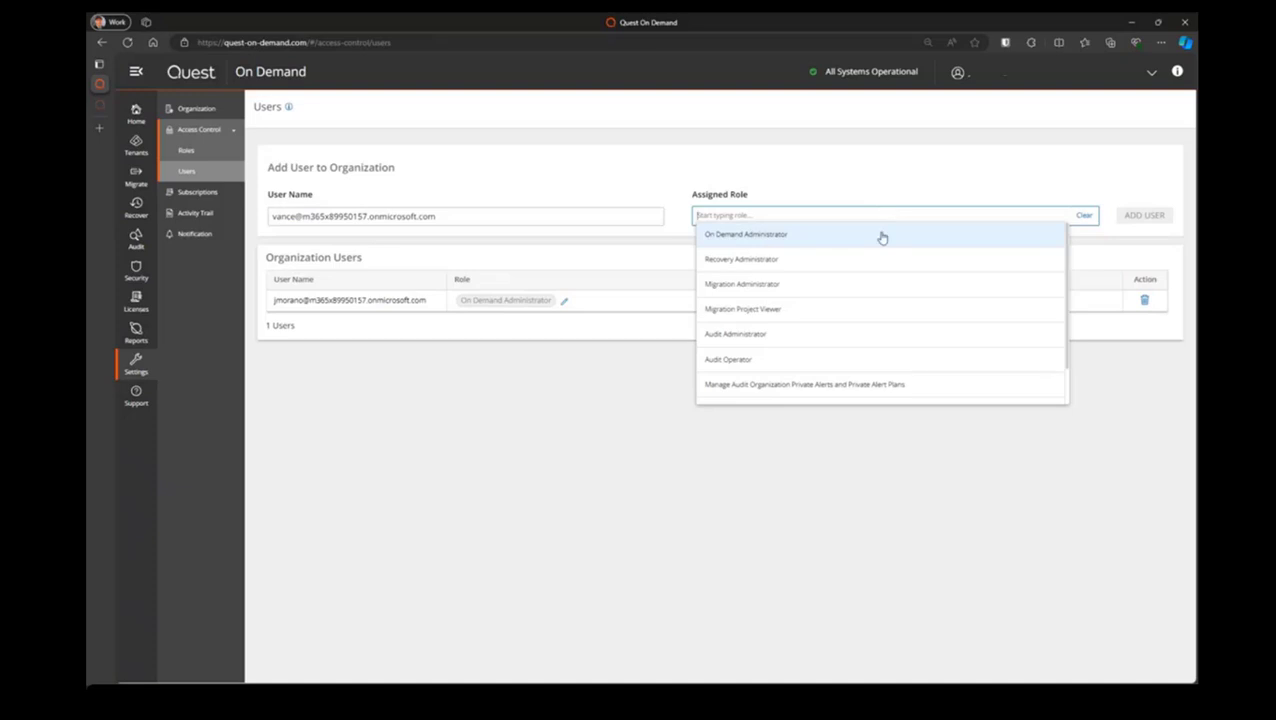
scroll(935, 350, "down", 2)
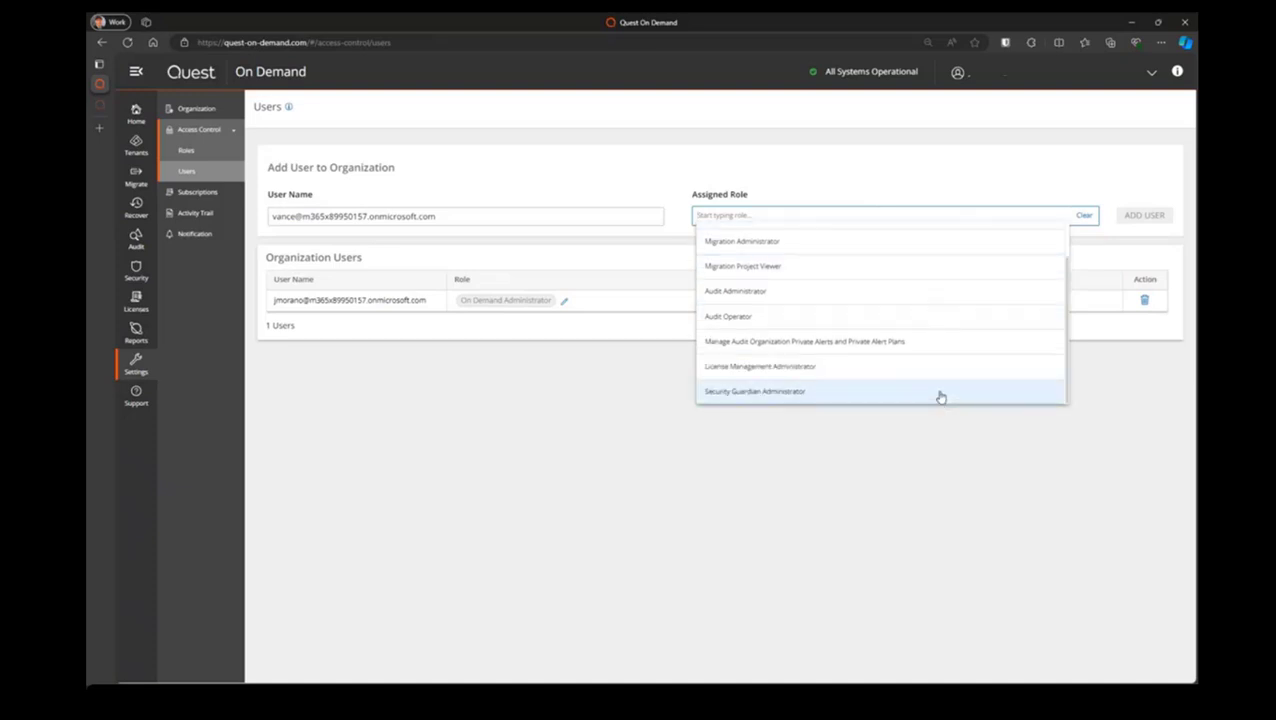
left_click(940, 393)
left_click(925, 482)
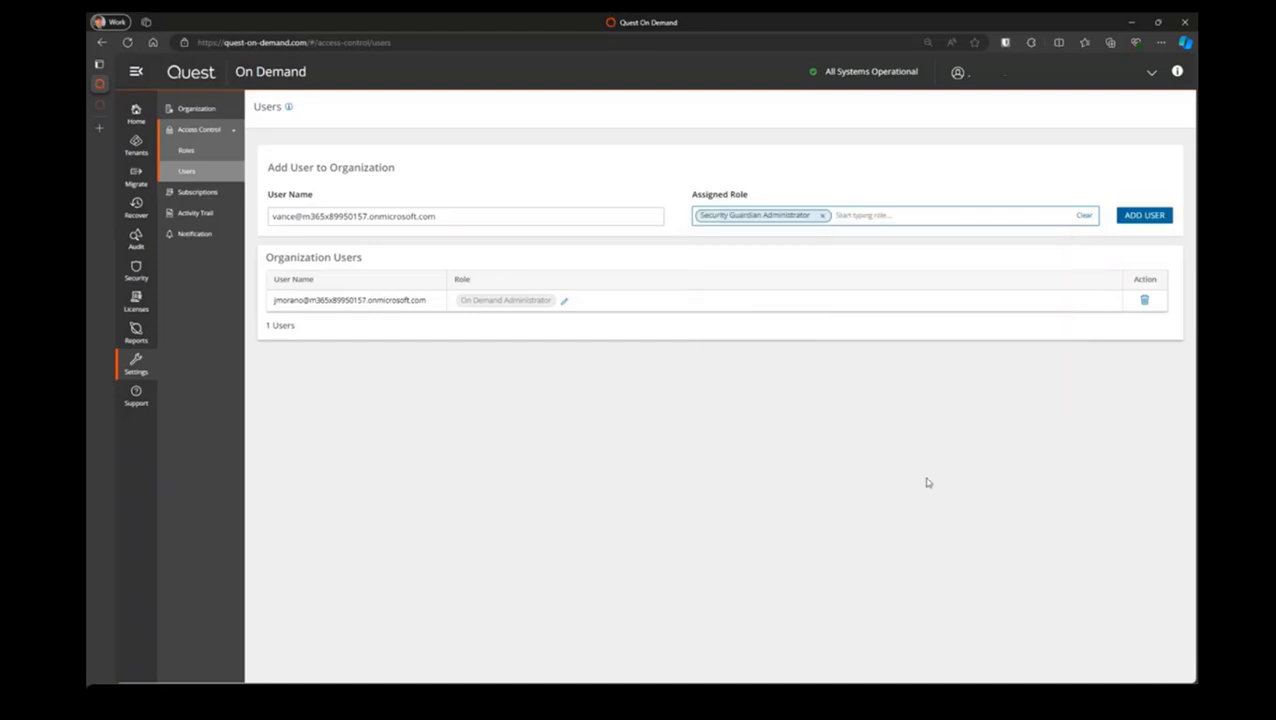
left_click(1163, 215)
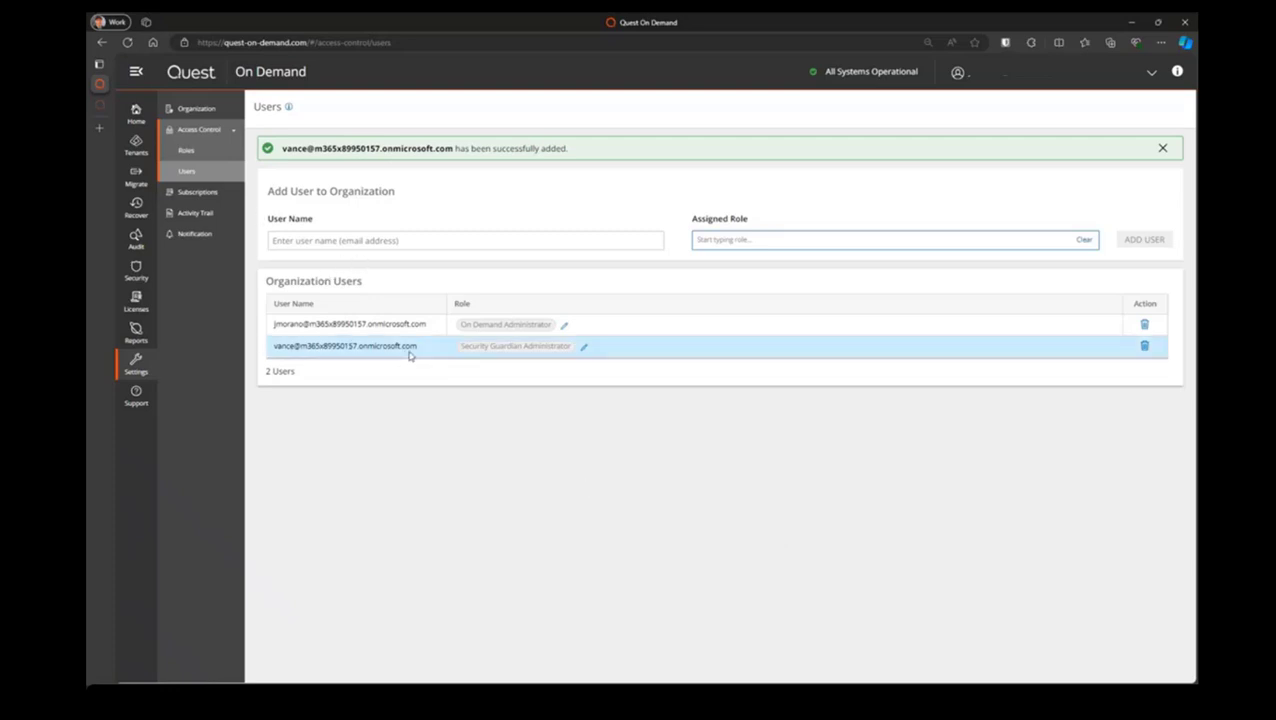
Open the user assignments of the Security Guardian Administrator role from the organization's list of roles
left_click(186, 149)
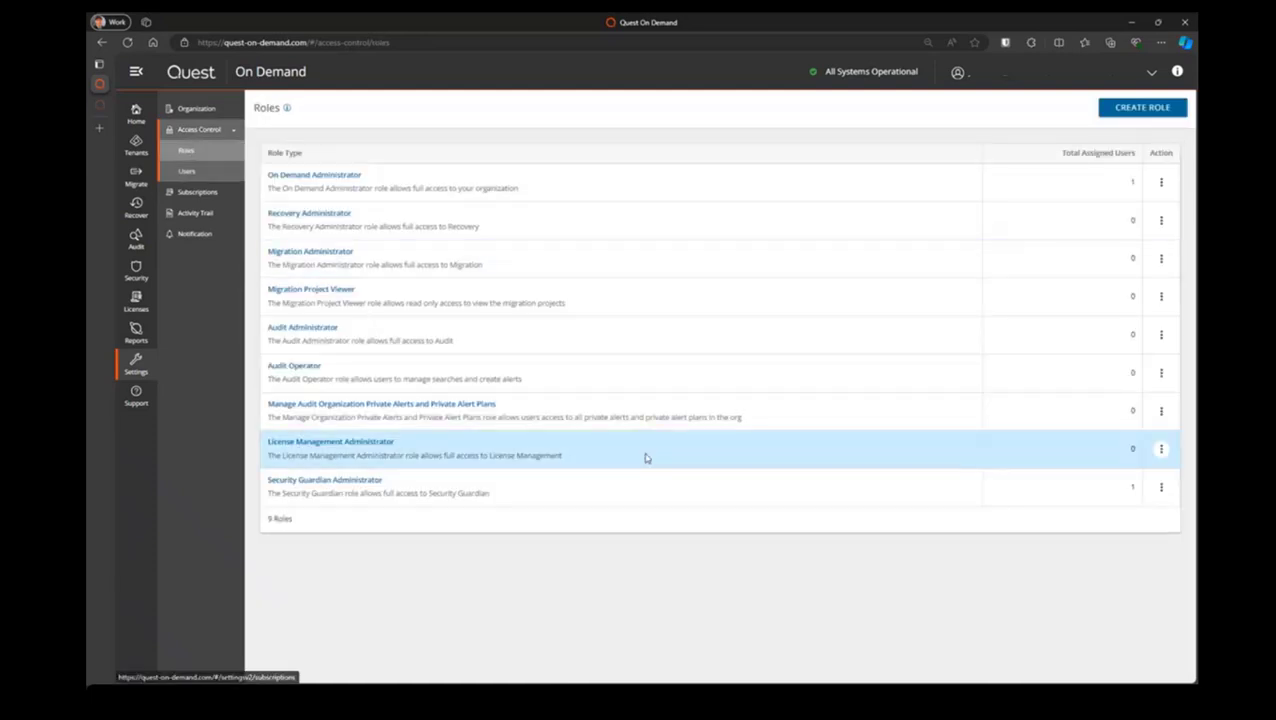
left_click(1160, 487)
left_click(1140, 513)
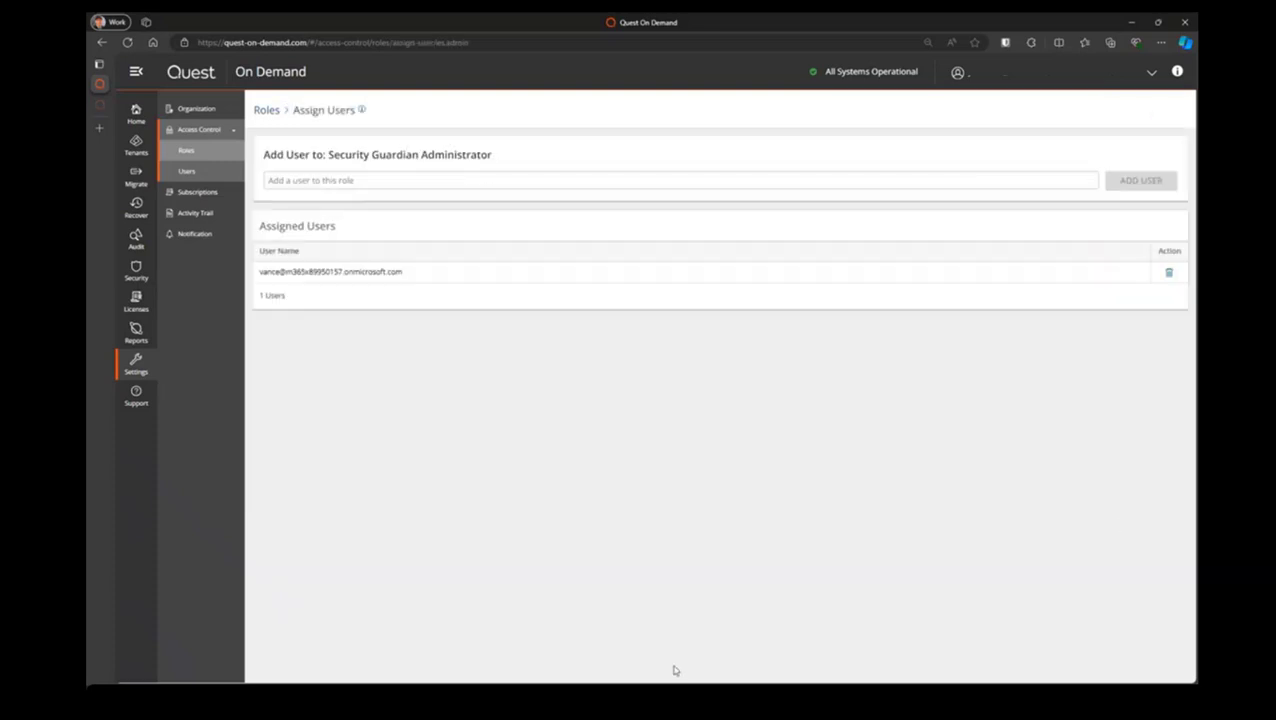
Try to find another user for the Security Guardian Administrator role with "adm", and clear the entry
left_click(733, 182)
left_click(433, 279)
left_click(424, 180)
type("adm")
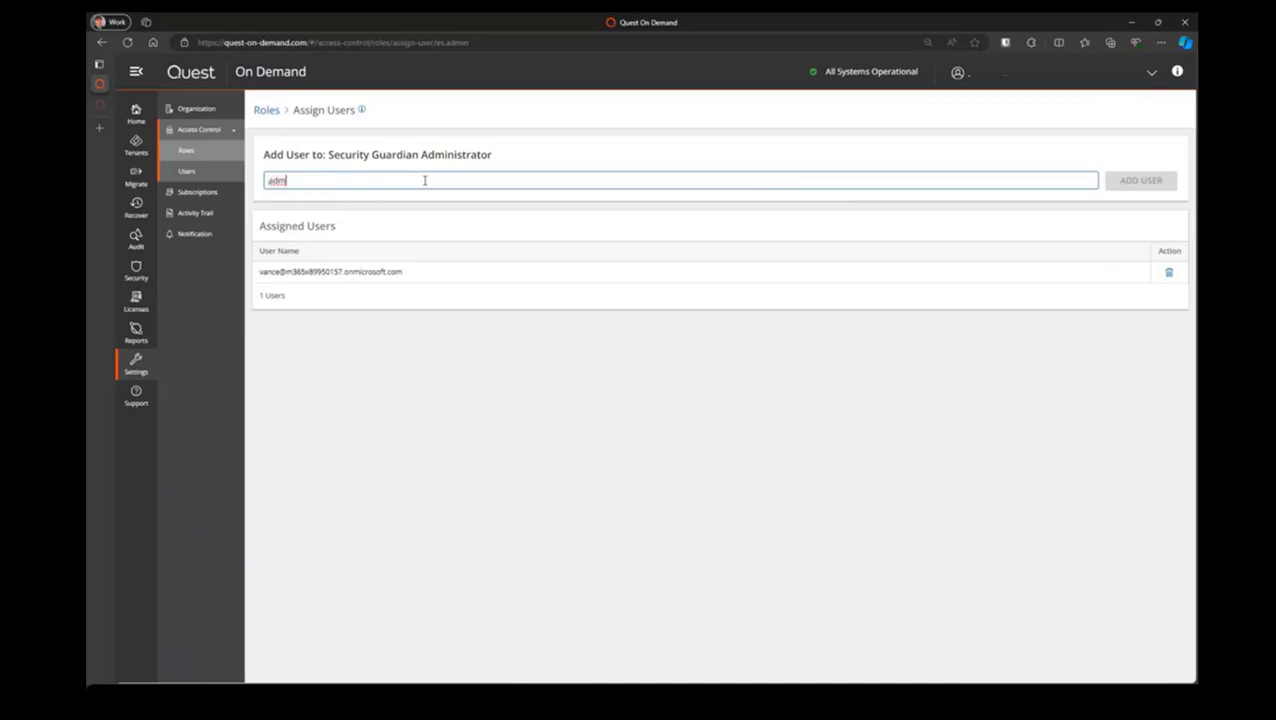
left_click_drag(419, 180, 245, 205)
key("BackSpace")
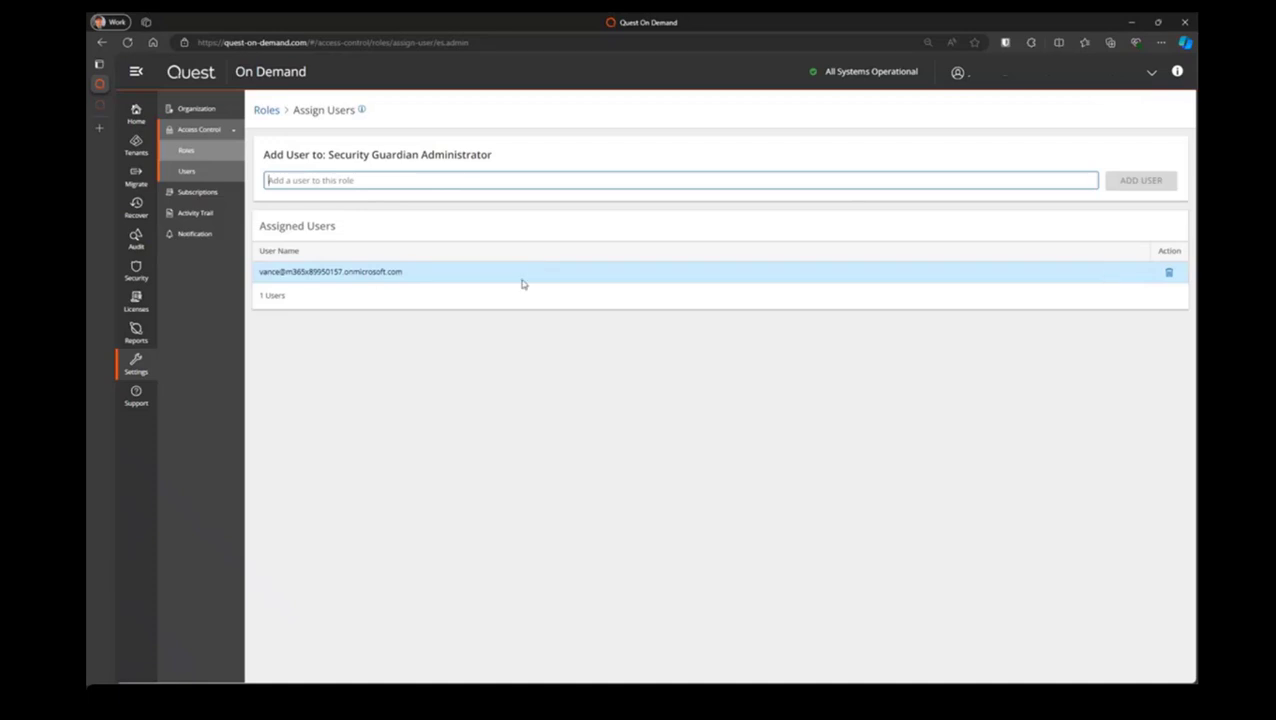
left_click(377, 277)
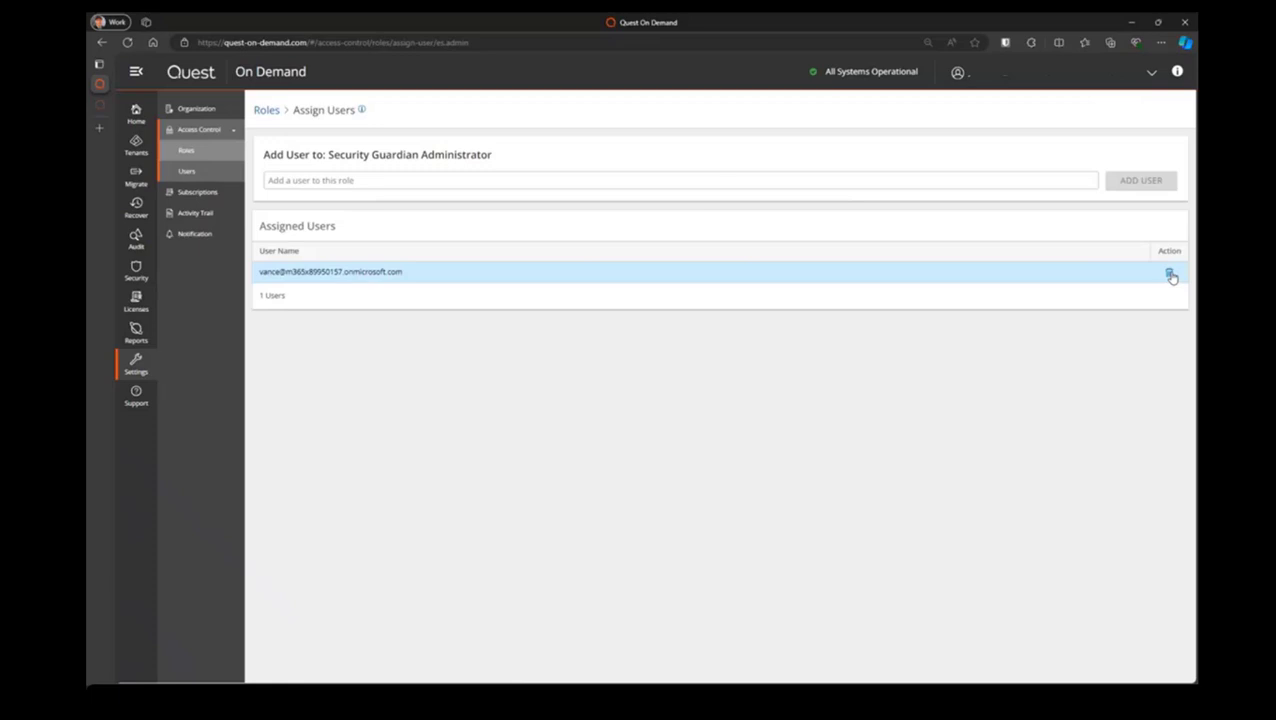
Return to the organization's users, open the Security Guardian Administrator user's role assignment for editing, and view the roles that can be added
left_click(189, 174)
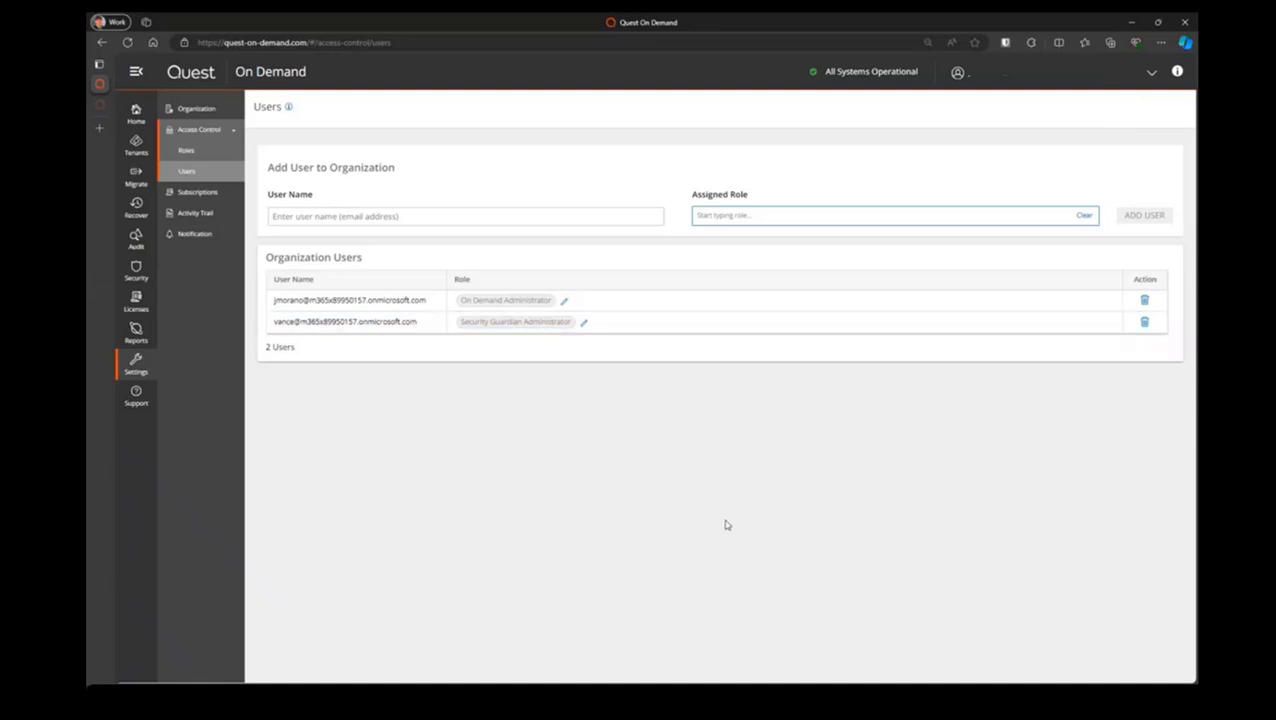
left_click(583, 321)
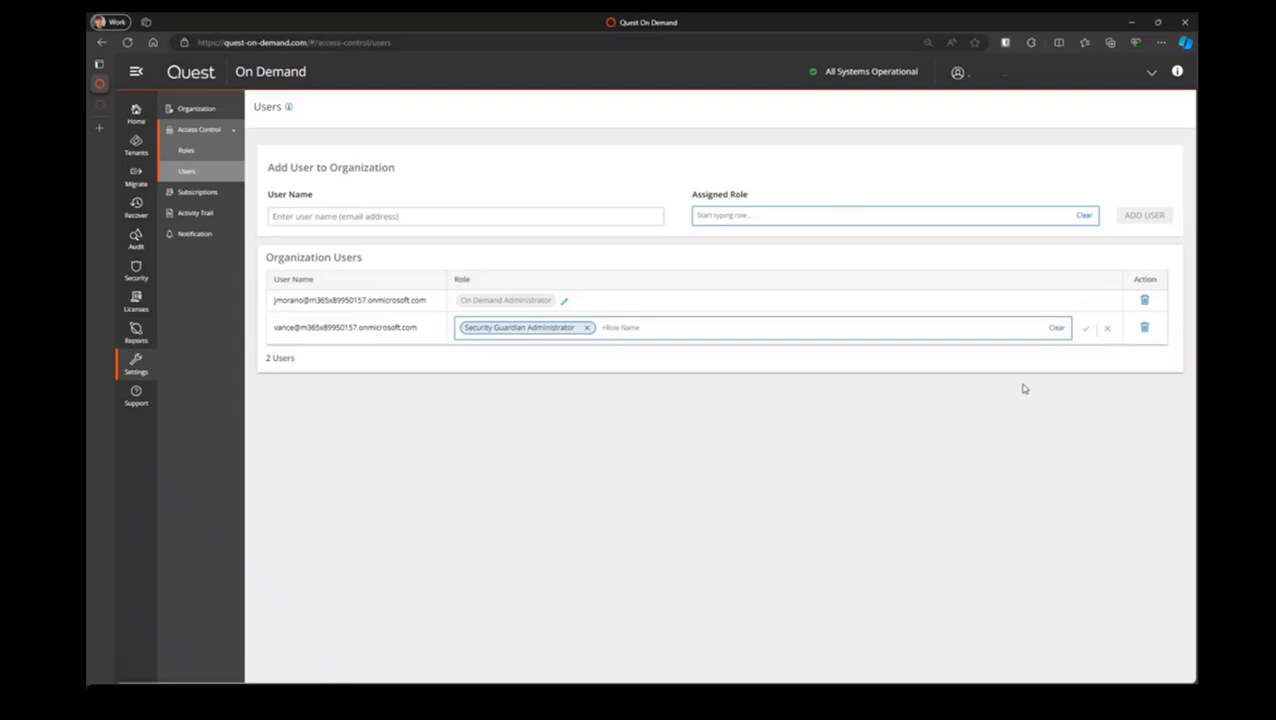
left_click(637, 327)
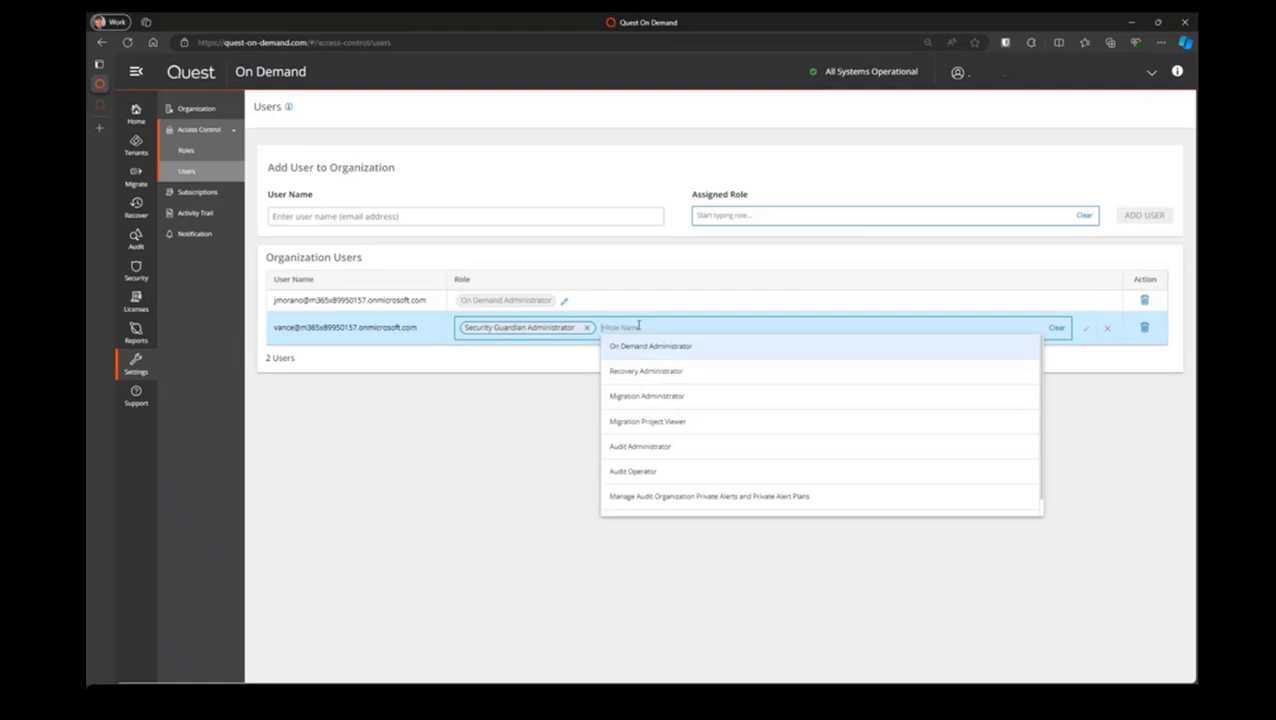
left_click(409, 456)
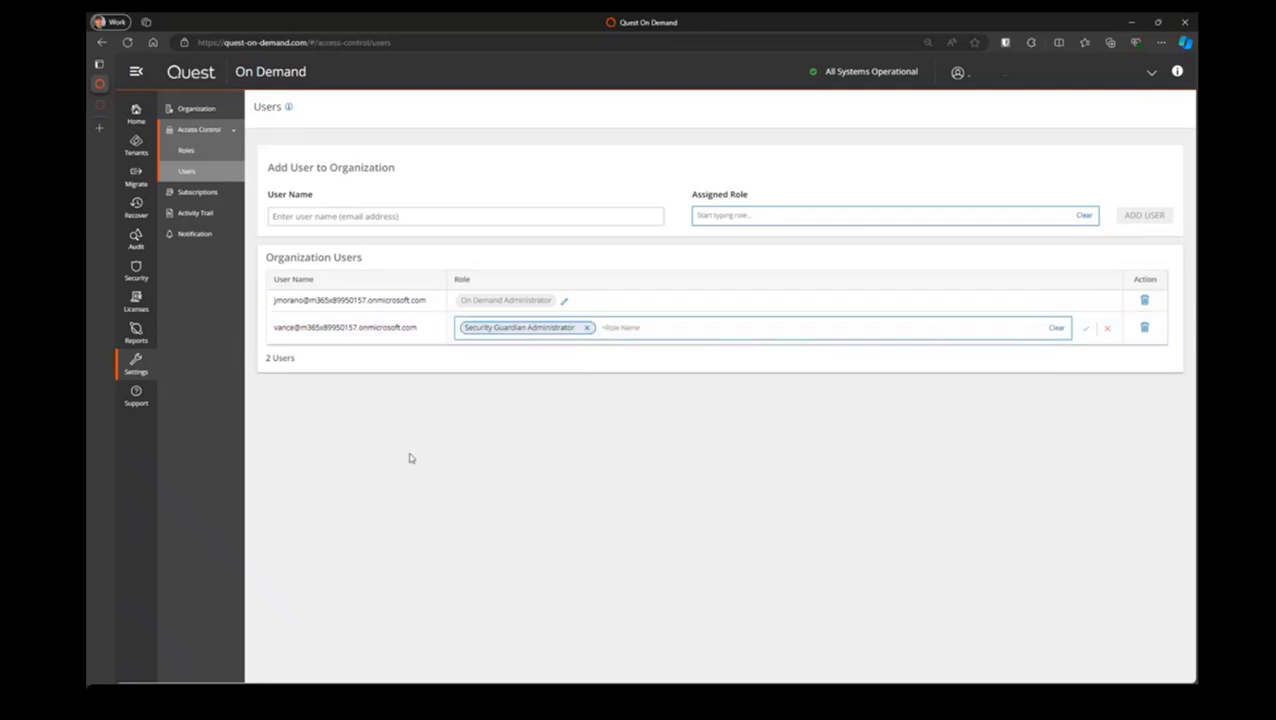